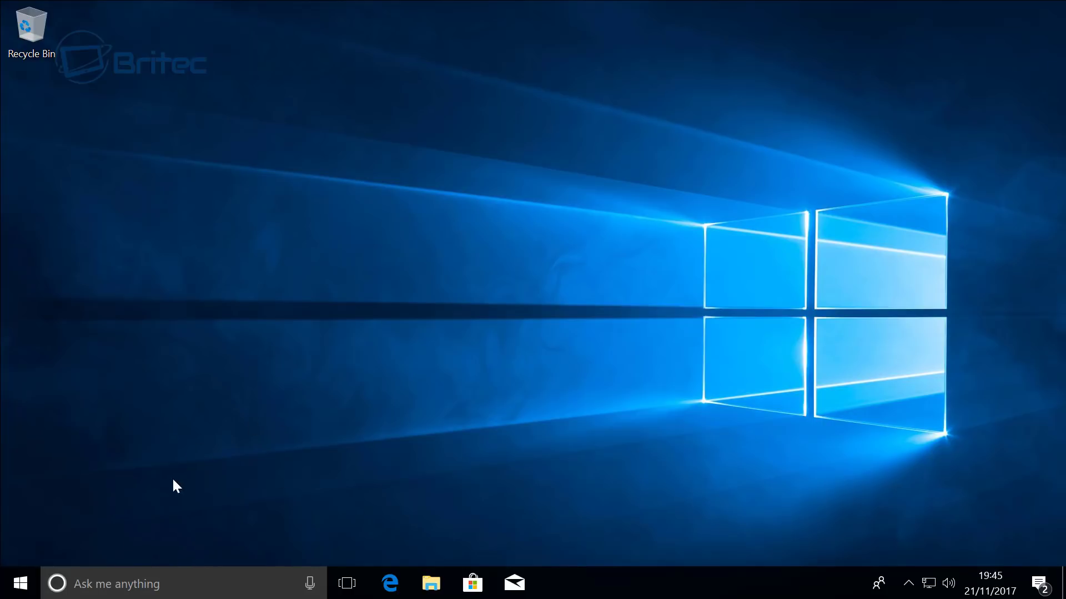
- Look over the system information page in Settings, then close the Settings window
{"action": "right_click", "coordinate": [22, 589]}
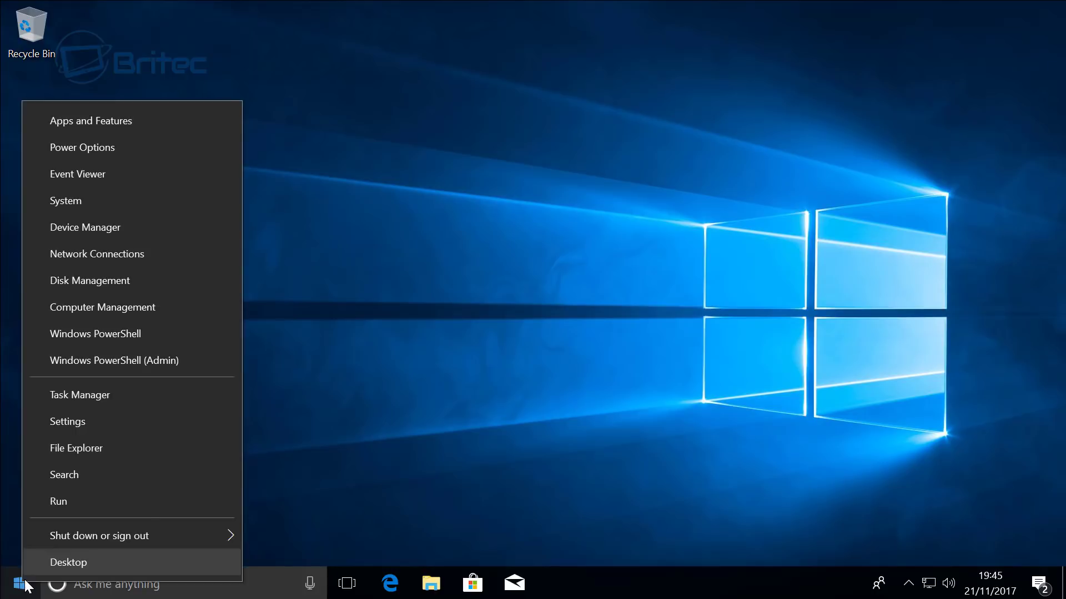
{"action": "left_click", "coordinate": [78, 202]}
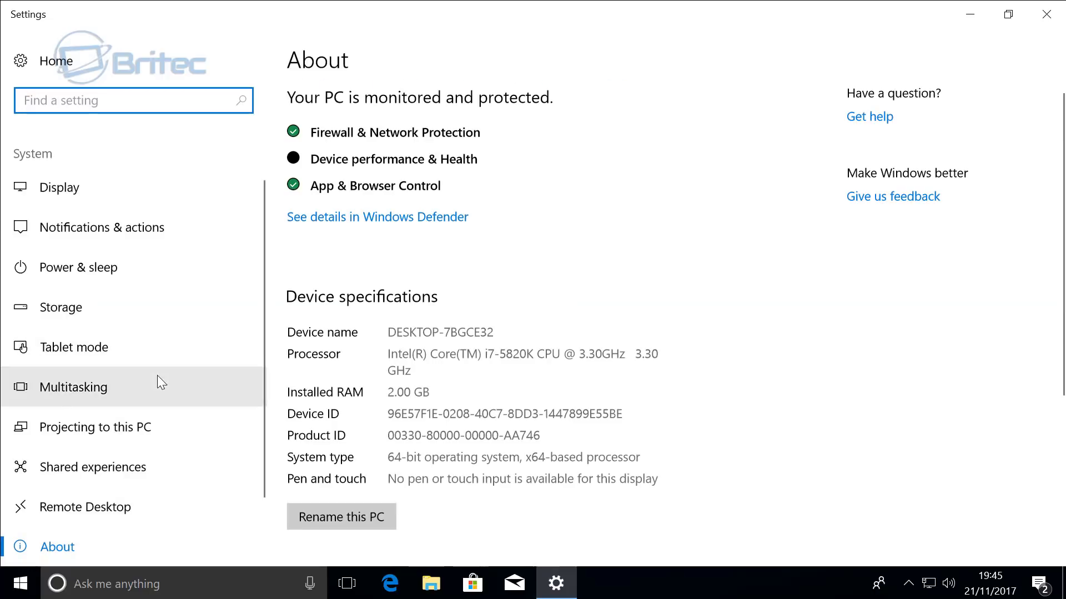
{"action": "scroll", "coordinate": [428, 413], "scroll_direction": "down", "scroll_amount": 5}
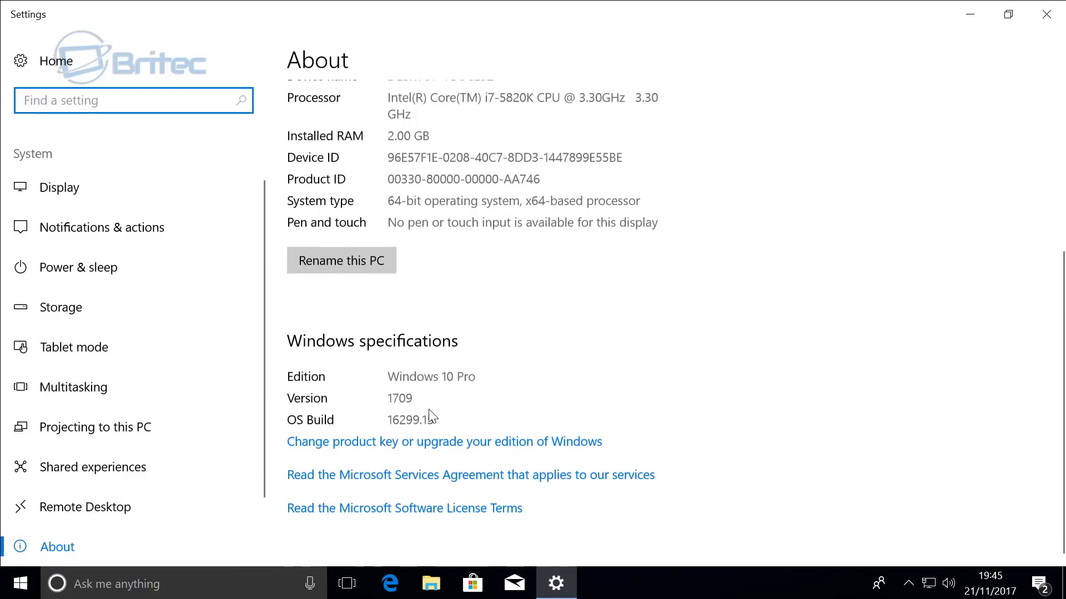
{"action": "left_click", "coordinate": [493, 397]}
{"action": "left_click", "coordinate": [1046, 14]}
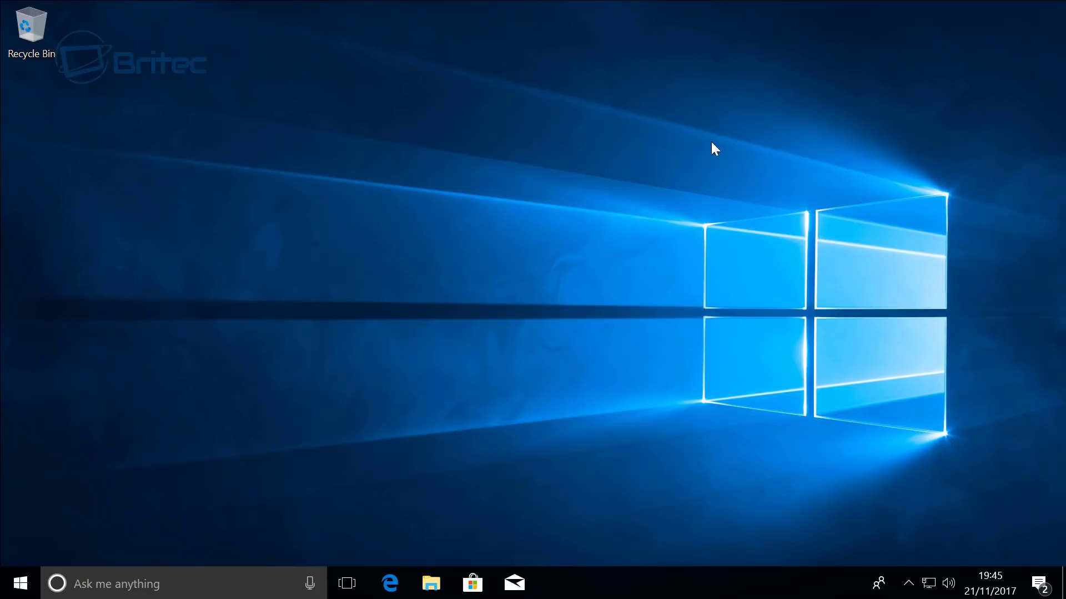
- Launch regedit from Windows Search and approve the administrator permission prompt
{"action": "left_click", "coordinate": [142, 583]}
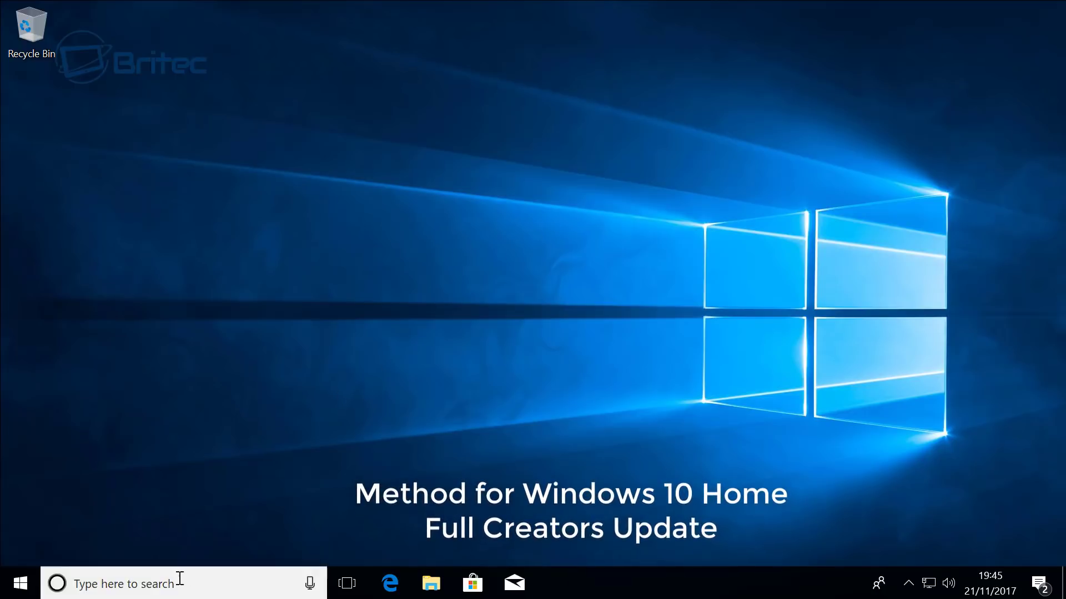
{"action": "type", "text": "r"}
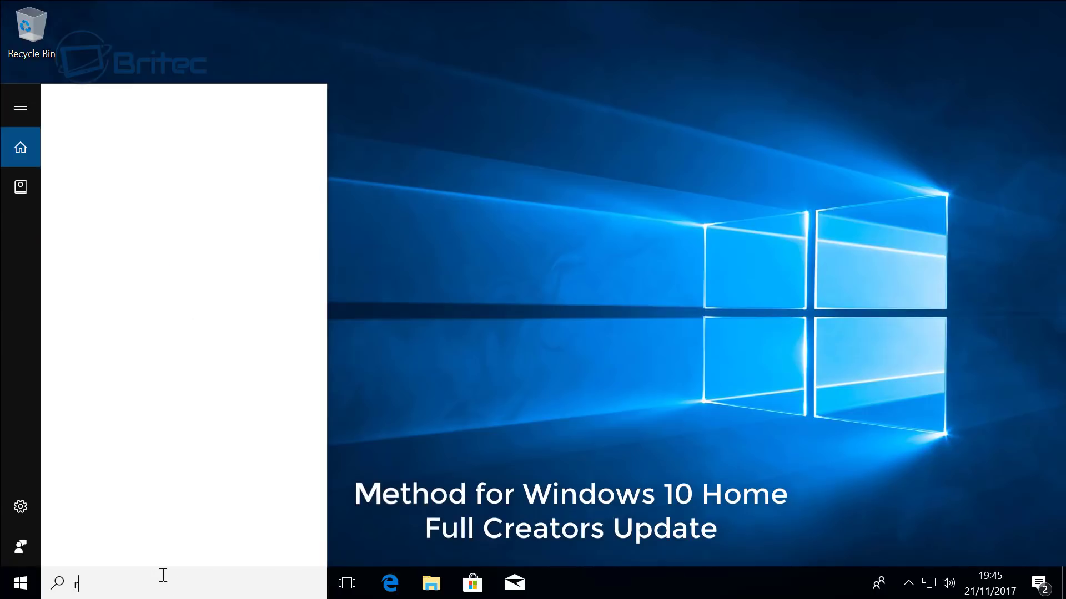
{"action": "type", "text": "egedit"}
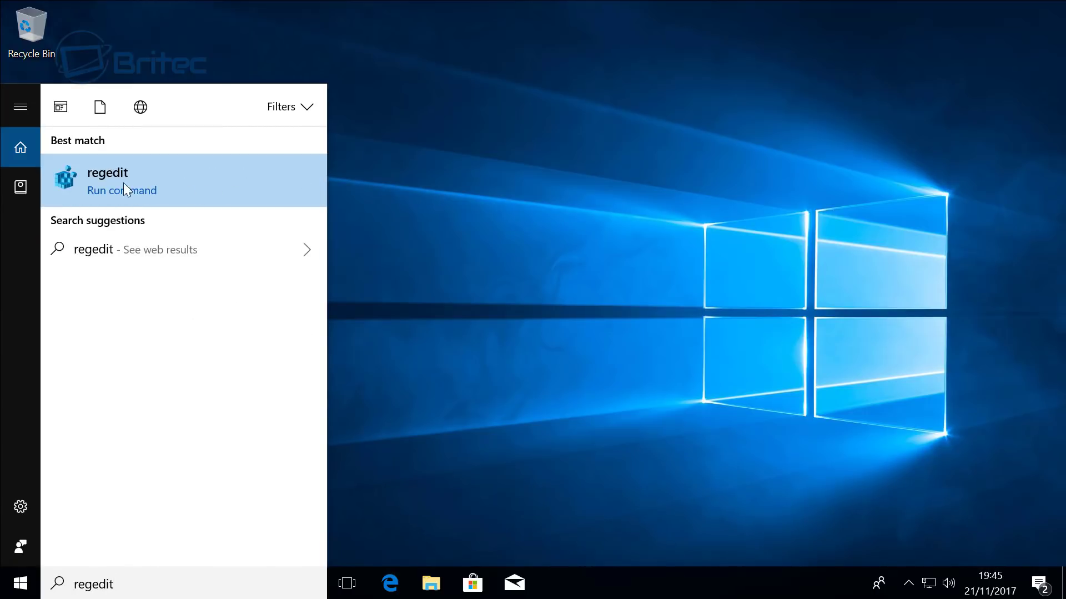
{"action": "left_click", "coordinate": [129, 184]}
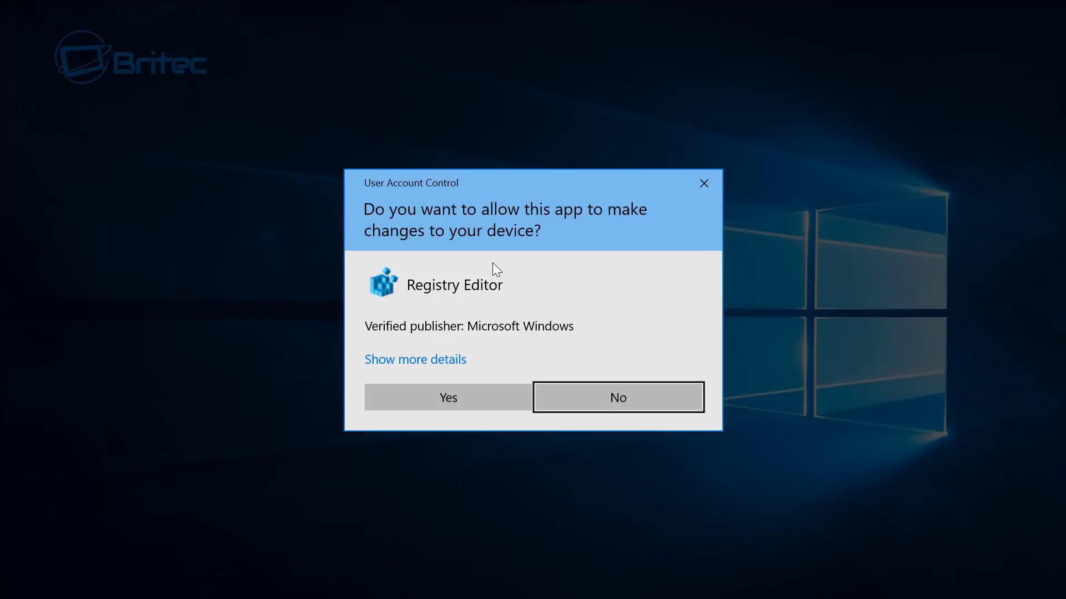
{"action": "left_click", "coordinate": [453, 390]}
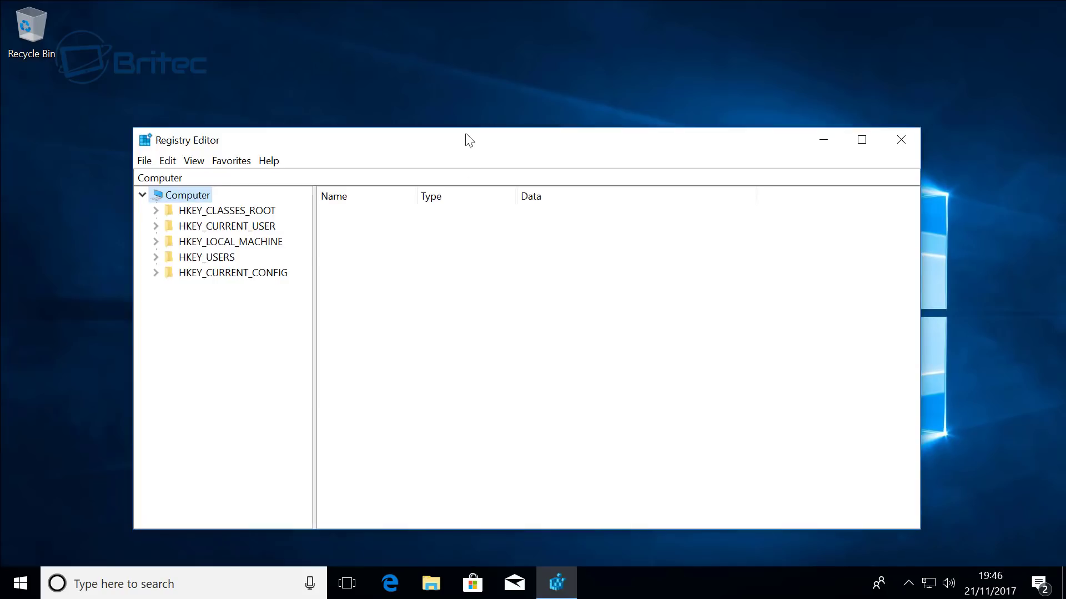
- Make the Registry Editor window taller and expand HKEY_LOCAL_MACHINE\SOFTWARE
{"action": "left_click_drag", "start_coordinate": [465, 130], "coordinate": [467, 63]}
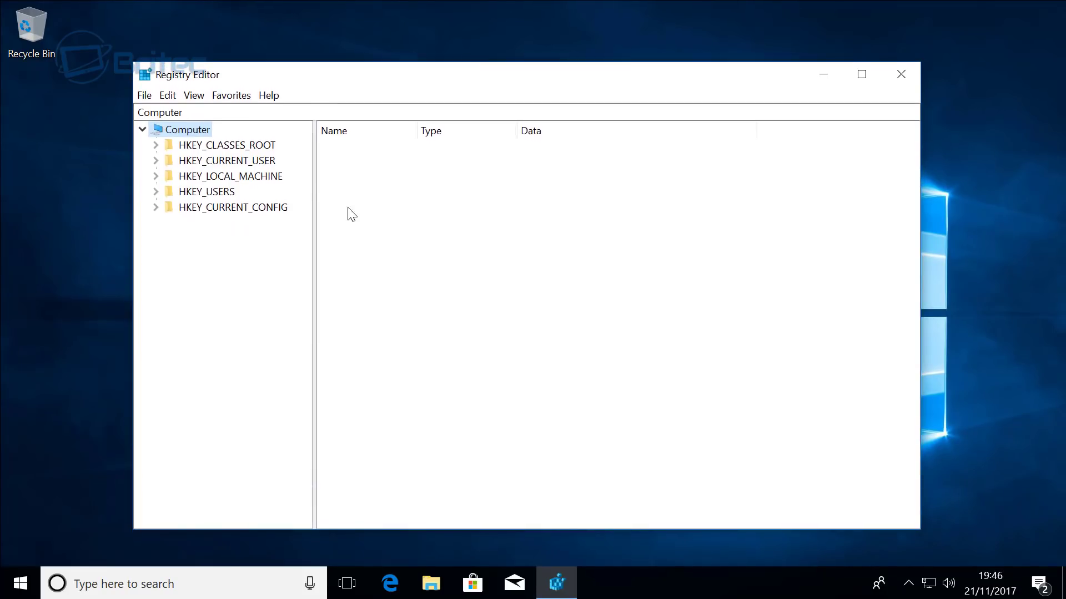
{"action": "left_click", "coordinate": [230, 177]}
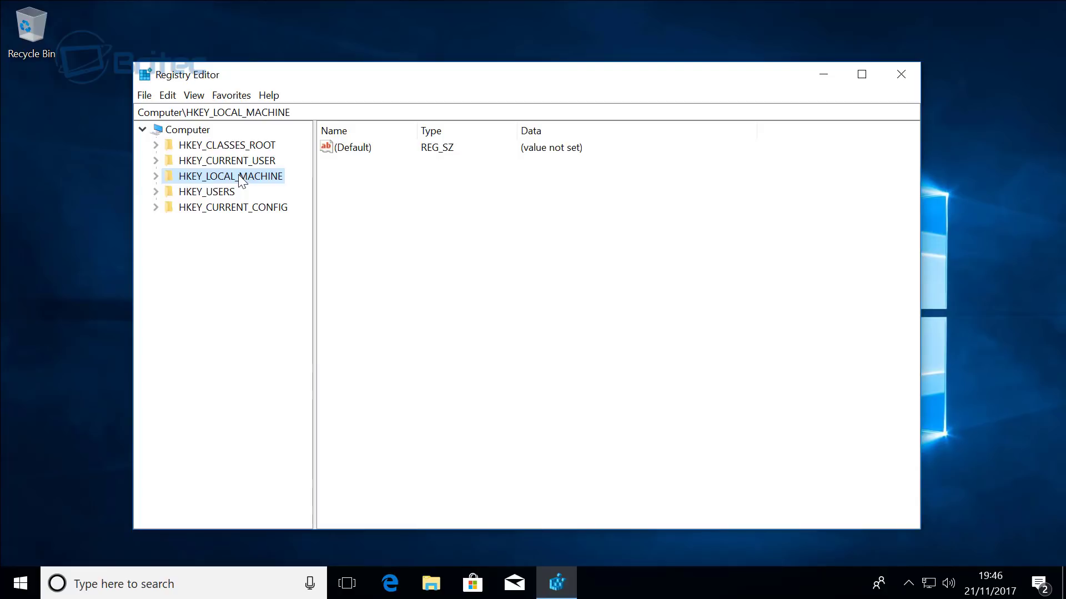
{"action": "left_click", "coordinate": [156, 177]}
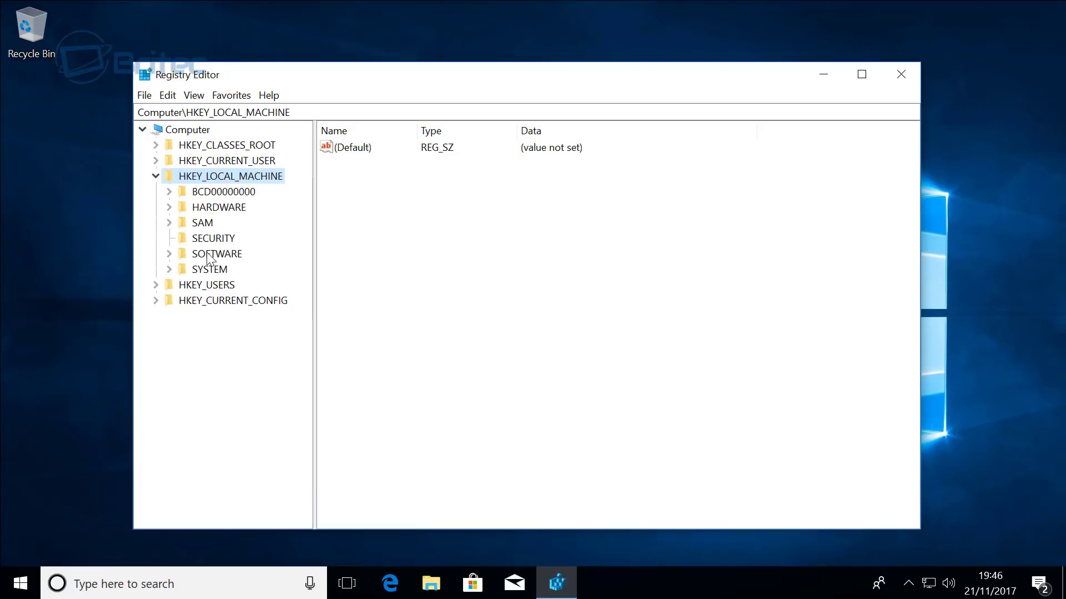
{"action": "left_click", "coordinate": [210, 254]}
{"action": "left_click", "coordinate": [168, 253]}
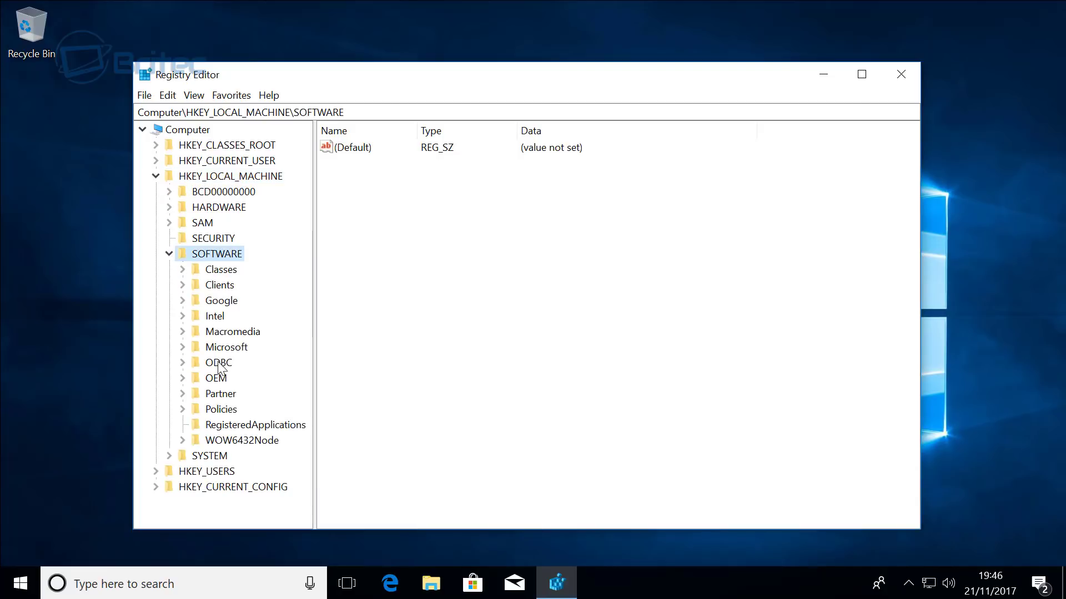
- Expand Policies\Microsoft\Windows, widening the key tree so names show fully
{"action": "left_click", "coordinate": [220, 411]}
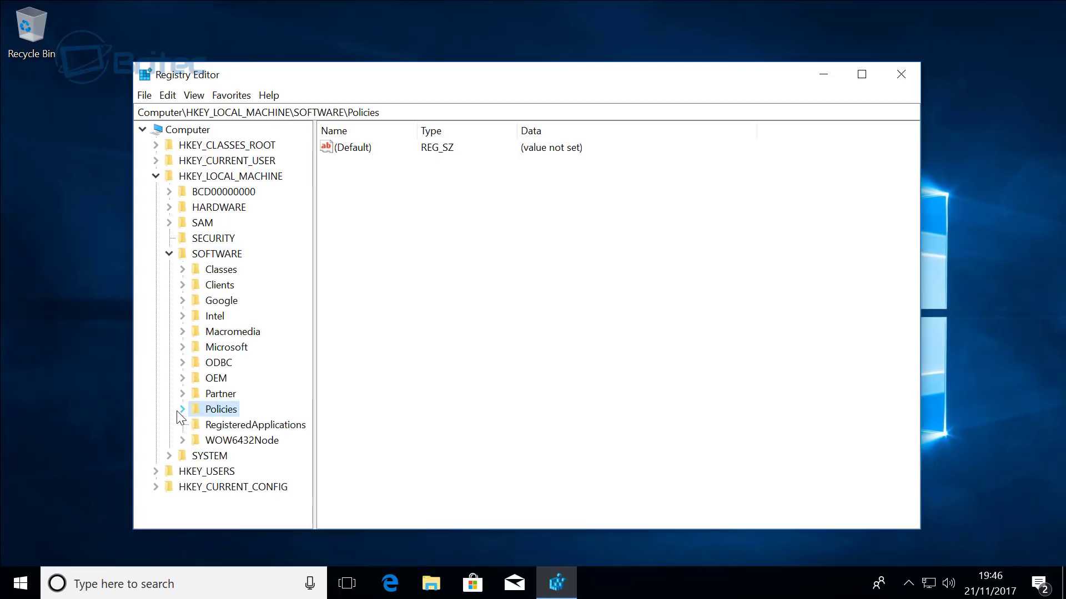
{"action": "left_click", "coordinate": [182, 409]}
{"action": "left_click", "coordinate": [236, 425]}
{"action": "left_click", "coordinate": [195, 426]}
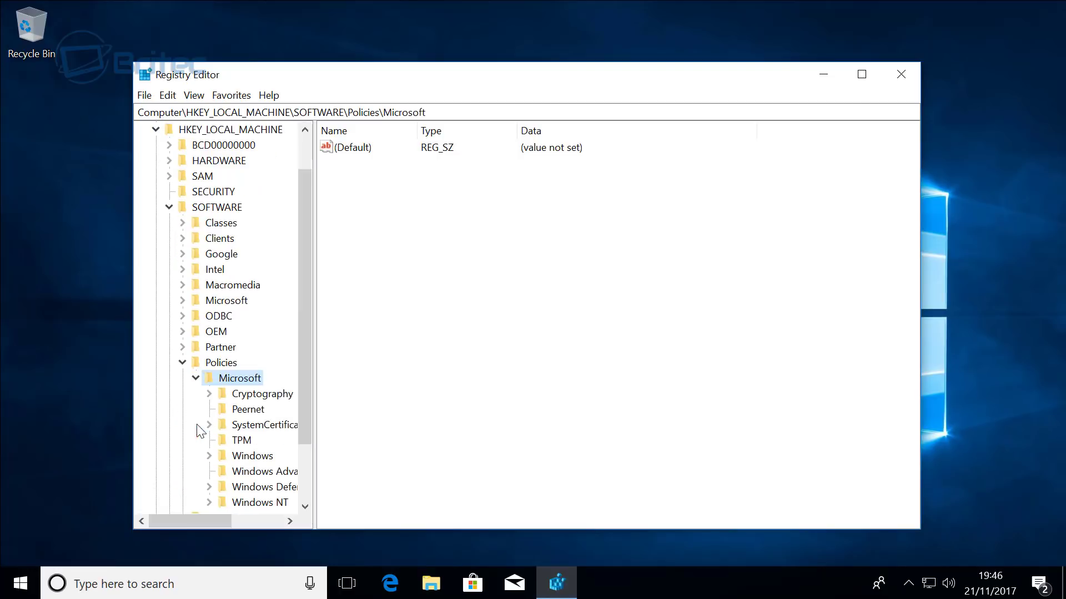
{"action": "scroll", "coordinate": [308, 395], "scroll_direction": "down", "scroll_amount": 2}
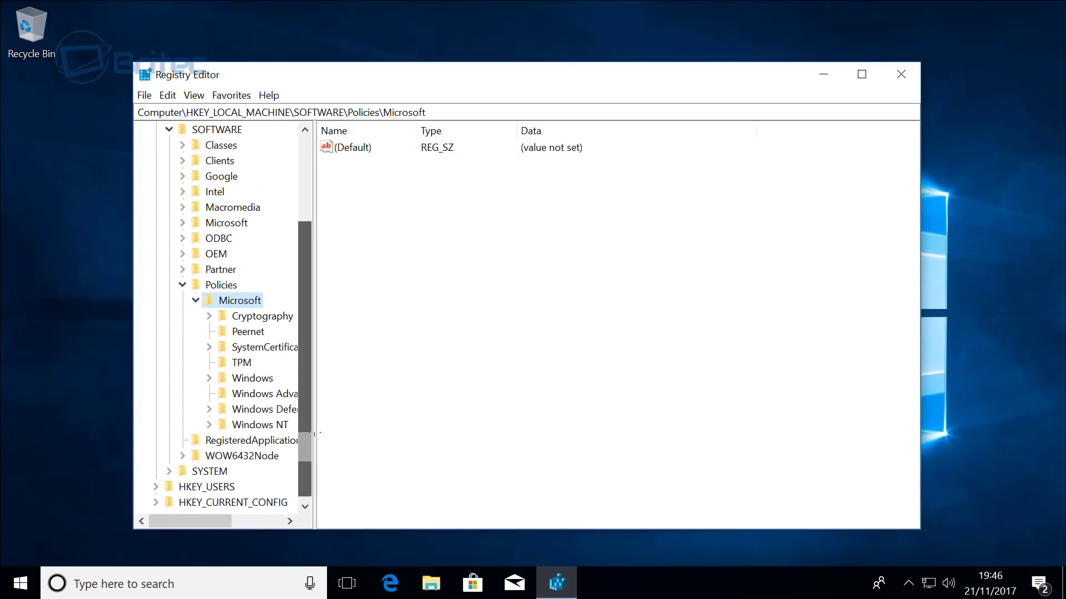
{"action": "left_click_drag", "start_coordinate": [312, 411], "coordinate": [356, 412]}
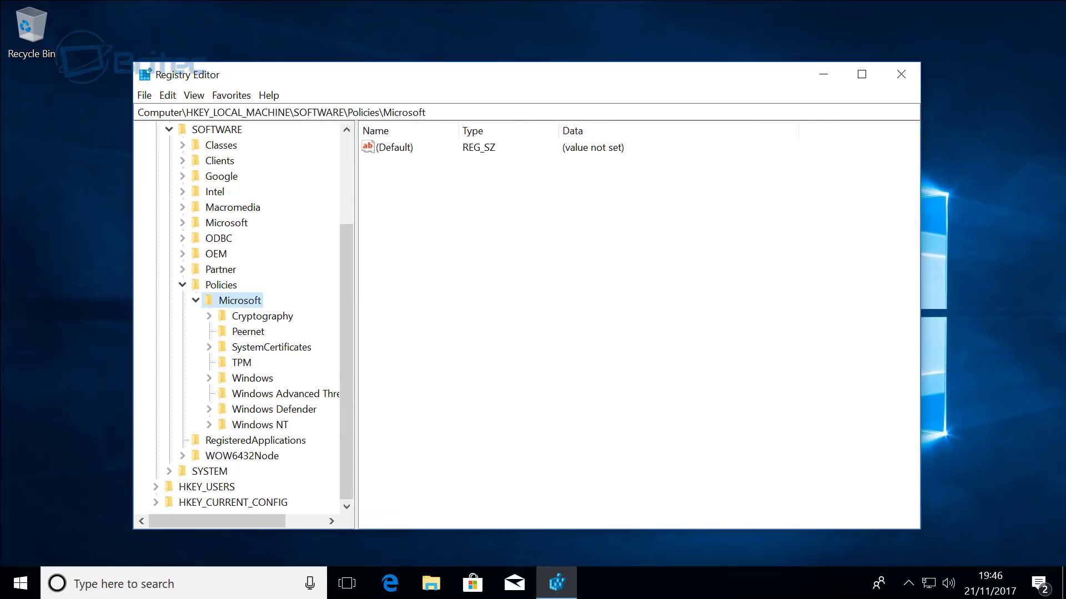
{"action": "left_click", "coordinate": [239, 382]}
{"action": "left_click", "coordinate": [211, 378]}
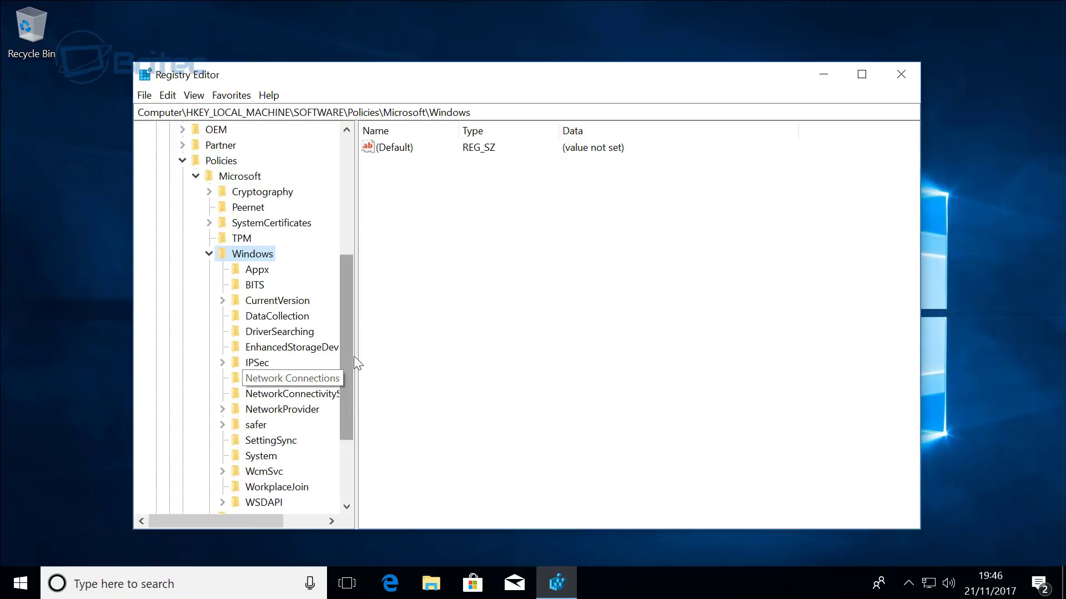
{"action": "scroll", "coordinate": [355, 362], "scroll_direction": "down", "scroll_amount": 1}
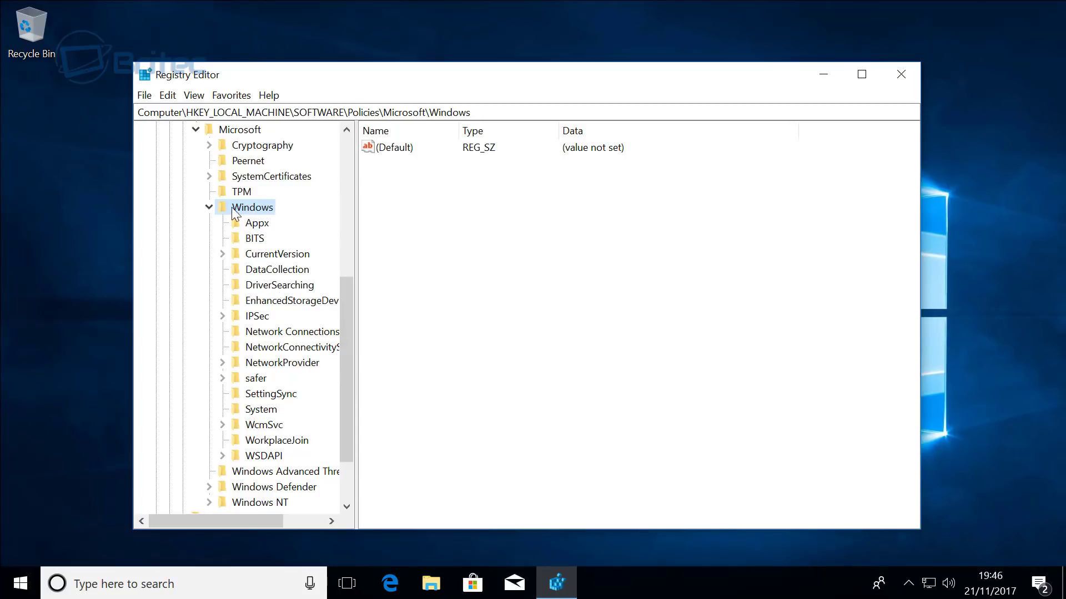
- Create a new subkey named 'Windows Search' under the Windows key
{"action": "right_click", "coordinate": [250, 208]}
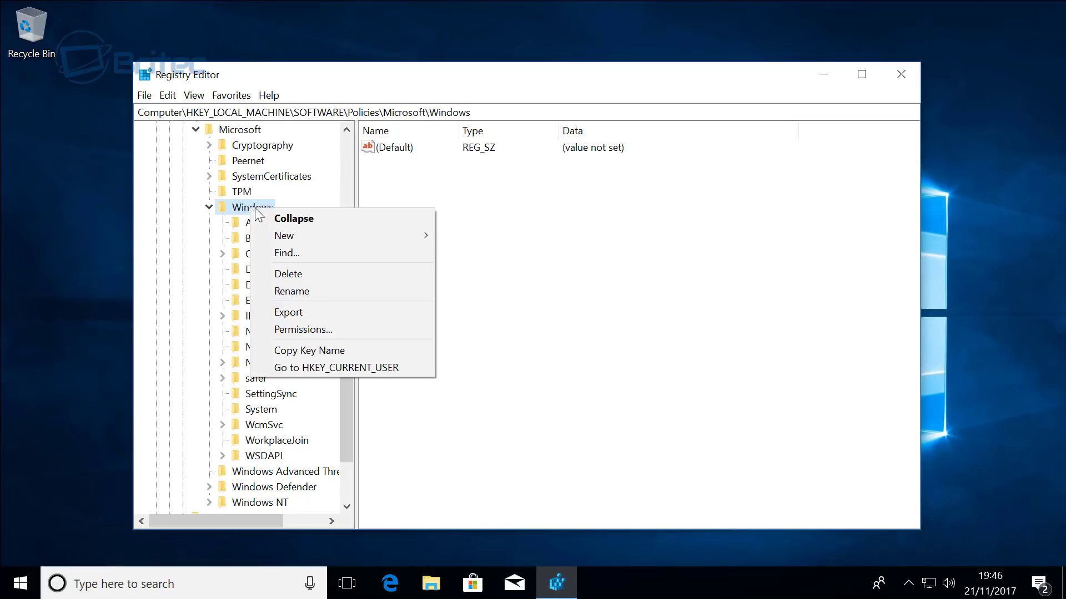
{"action": "mouse_move", "coordinate": [294, 234]}
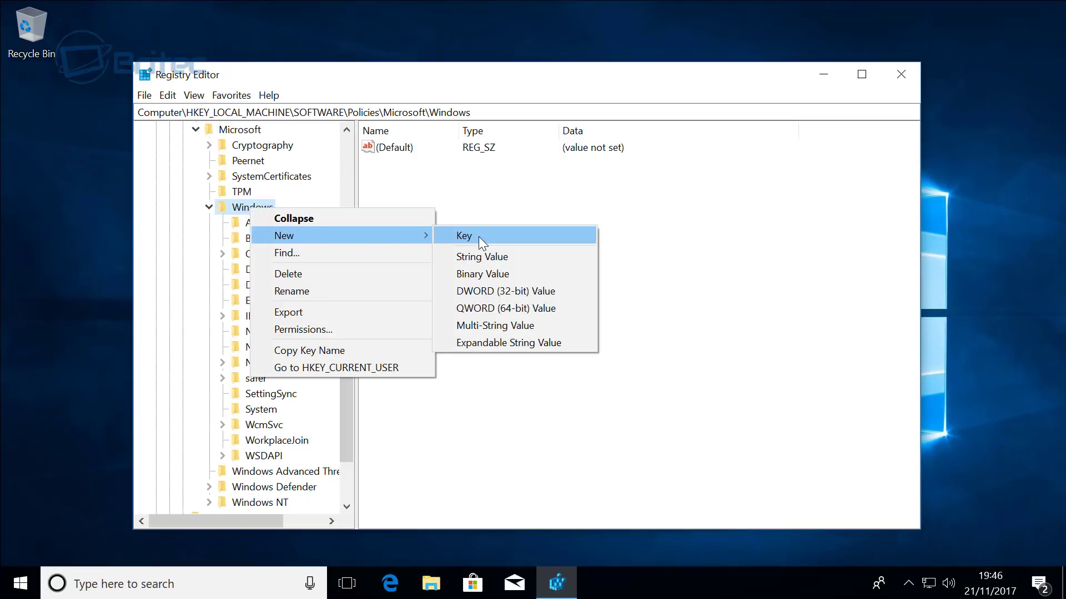
{"action": "left_click", "coordinate": [478, 237]}
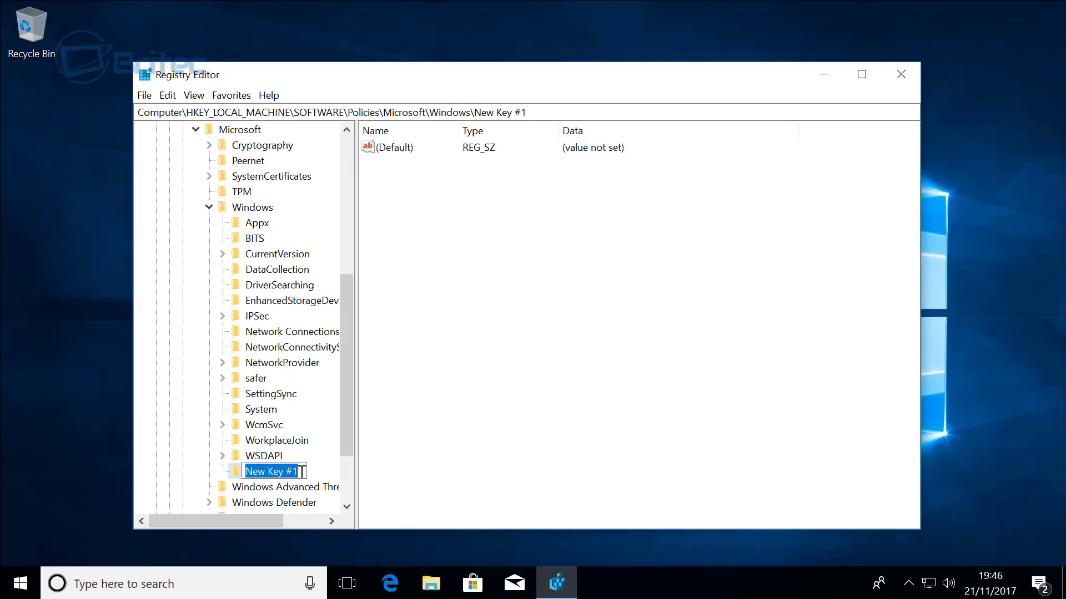
{"action": "type", "text": "Windows S"}
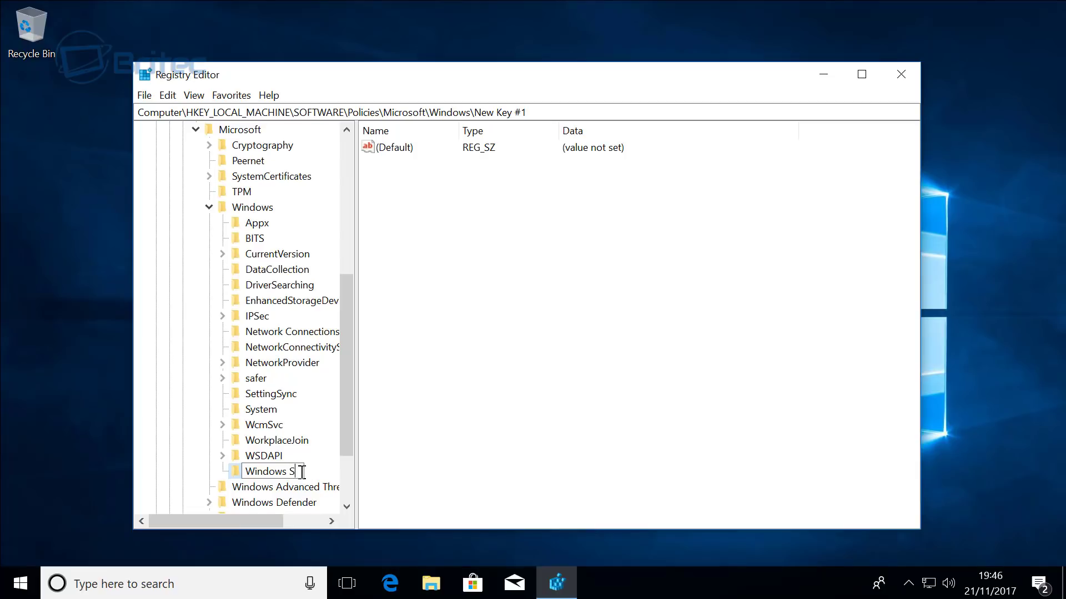
{"action": "type", "text": "earch"}
{"action": "key", "text": "Return"}
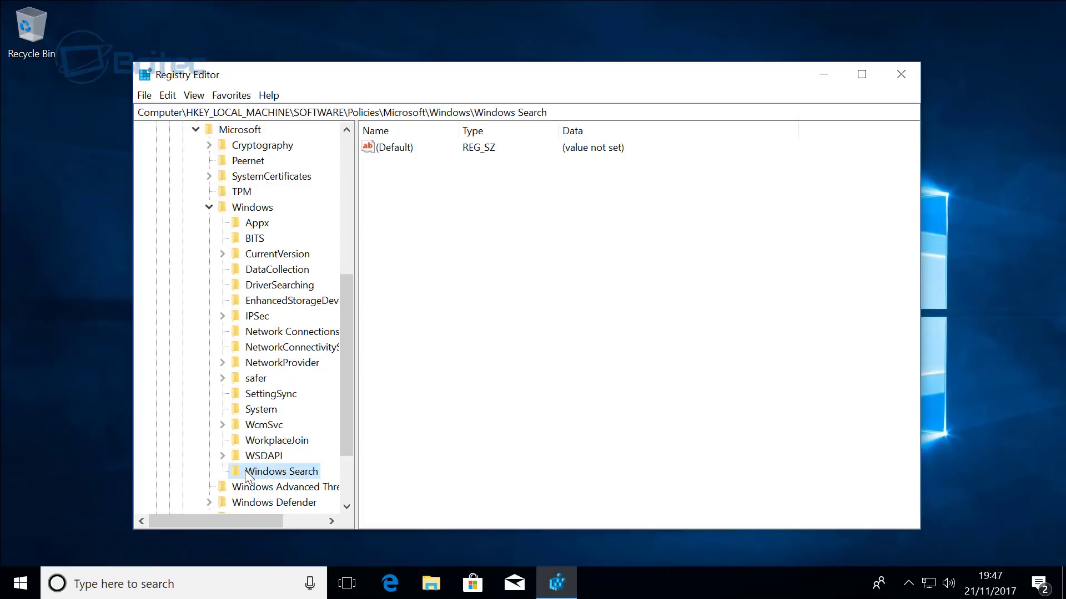
- Add a new 32-bit DWORD value named AllowCortana under Windows Search
{"action": "right_click", "coordinate": [437, 199]}
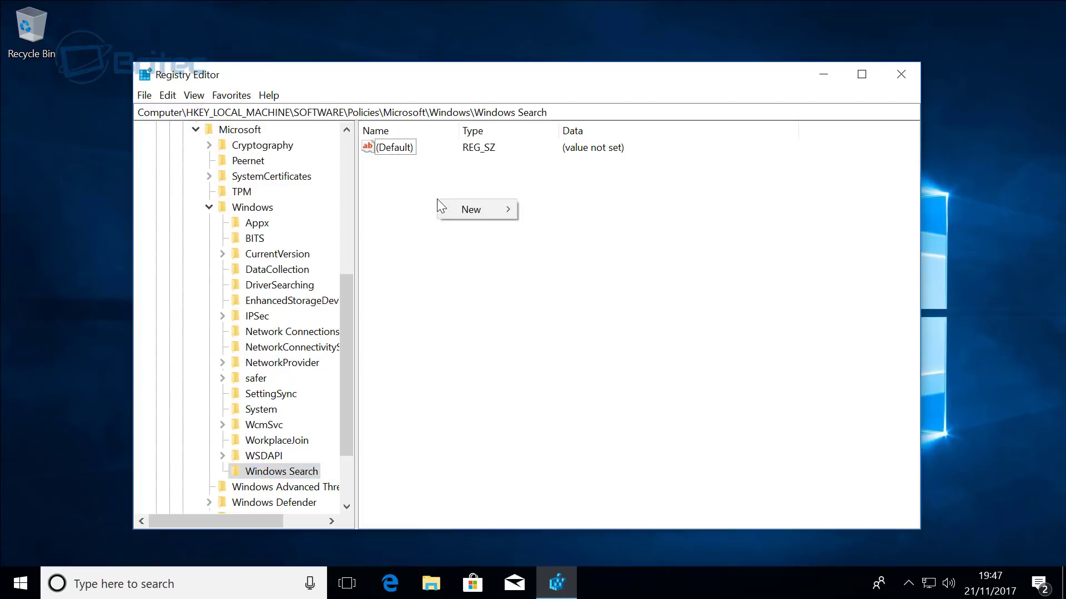
{"action": "mouse_move", "coordinate": [478, 209]}
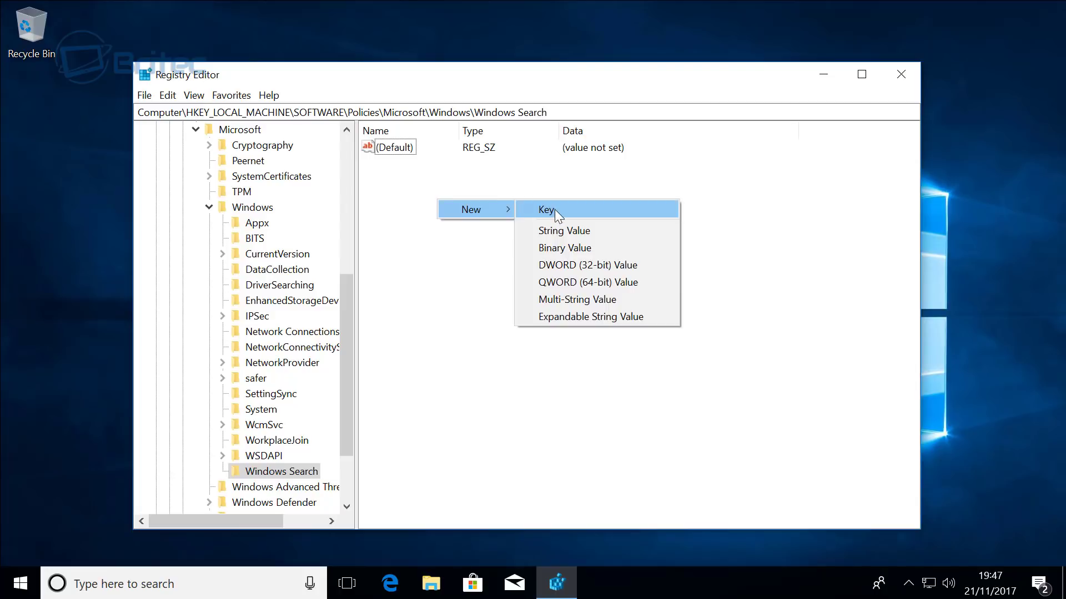
{"action": "left_click", "coordinate": [591, 268]}
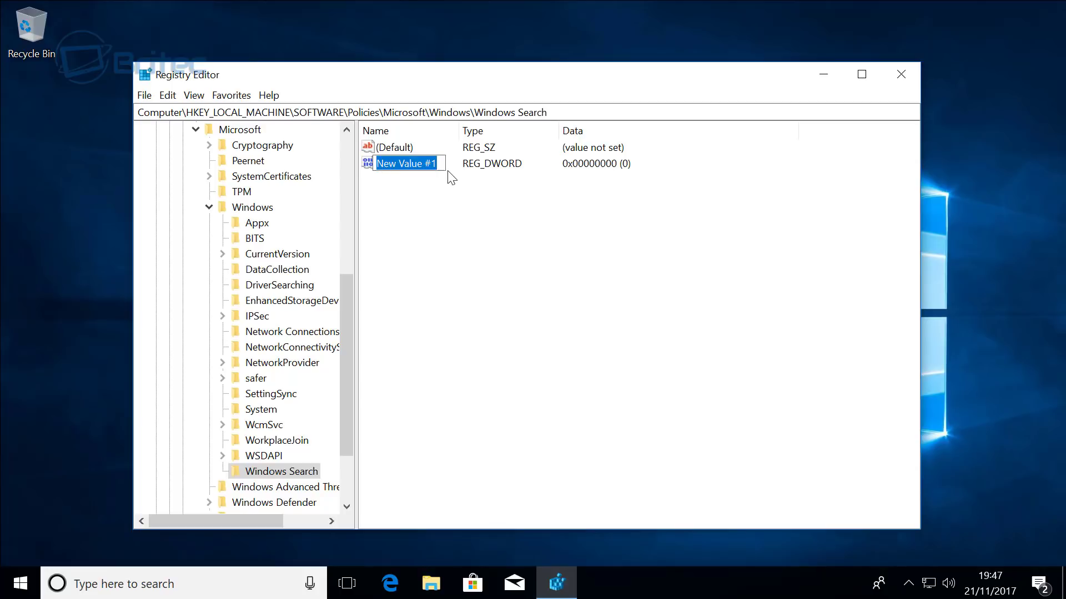
{"action": "type", "text": "Allo"}
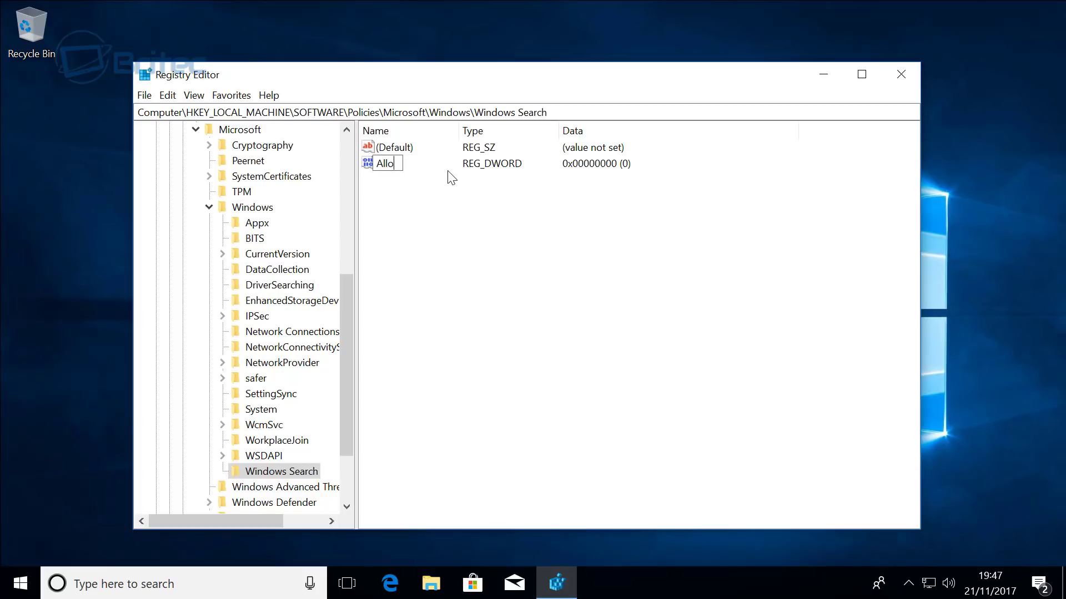
{"action": "type", "text": "wCortana"}
{"action": "key", "text": "Return"}
- Keep AllowCortana's value data at 0 and close Registry Editor
{"action": "double_click", "coordinate": [411, 161]}
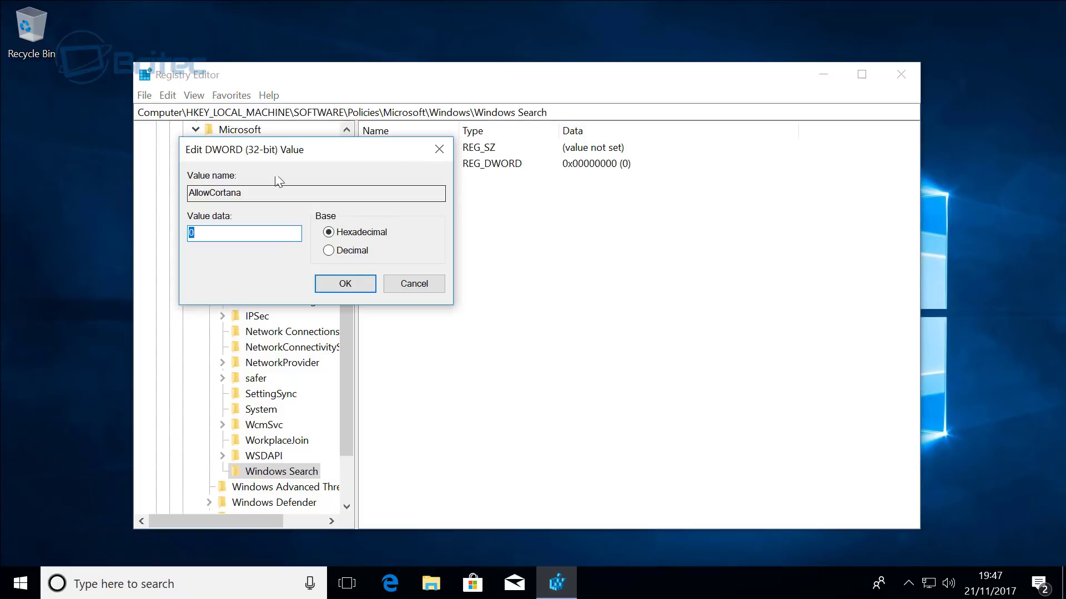
{"action": "left_click_drag", "start_coordinate": [276, 148], "coordinate": [468, 192]}
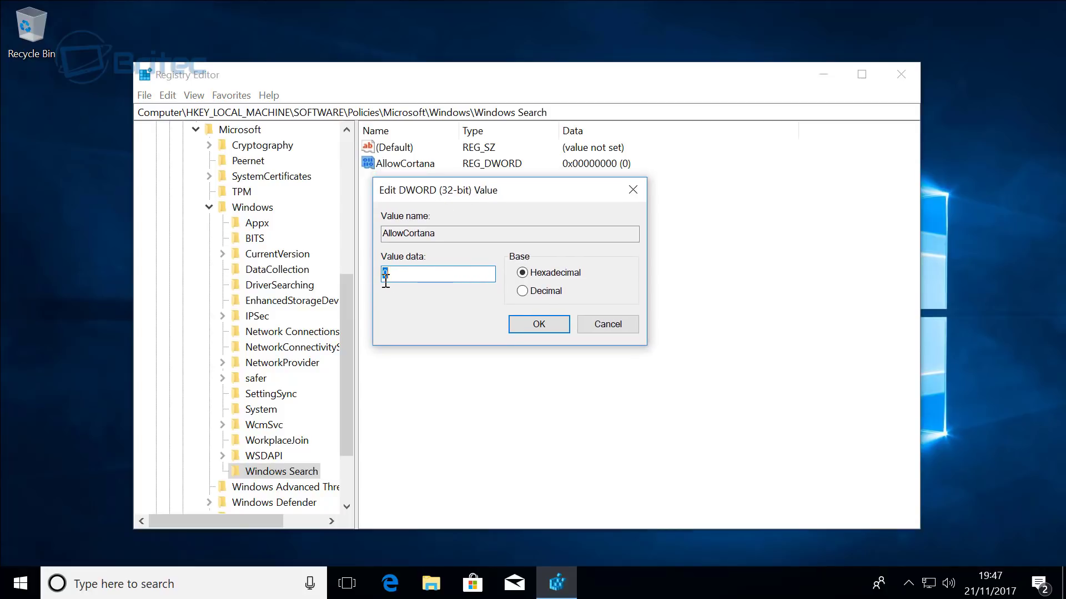
{"action": "left_click", "coordinate": [546, 324]}
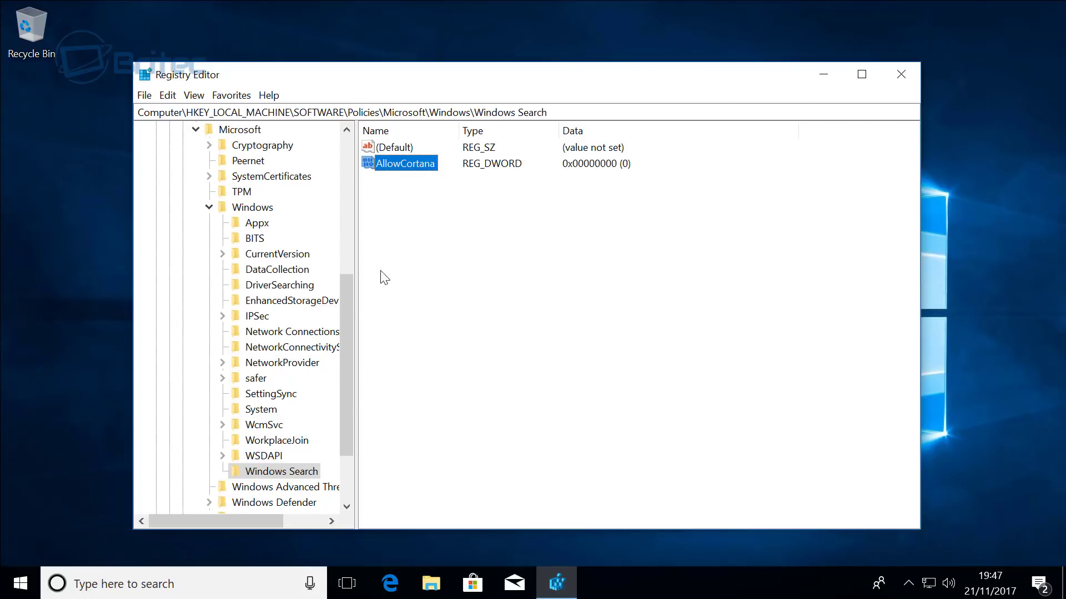
{"action": "left_click", "coordinate": [901, 76]}
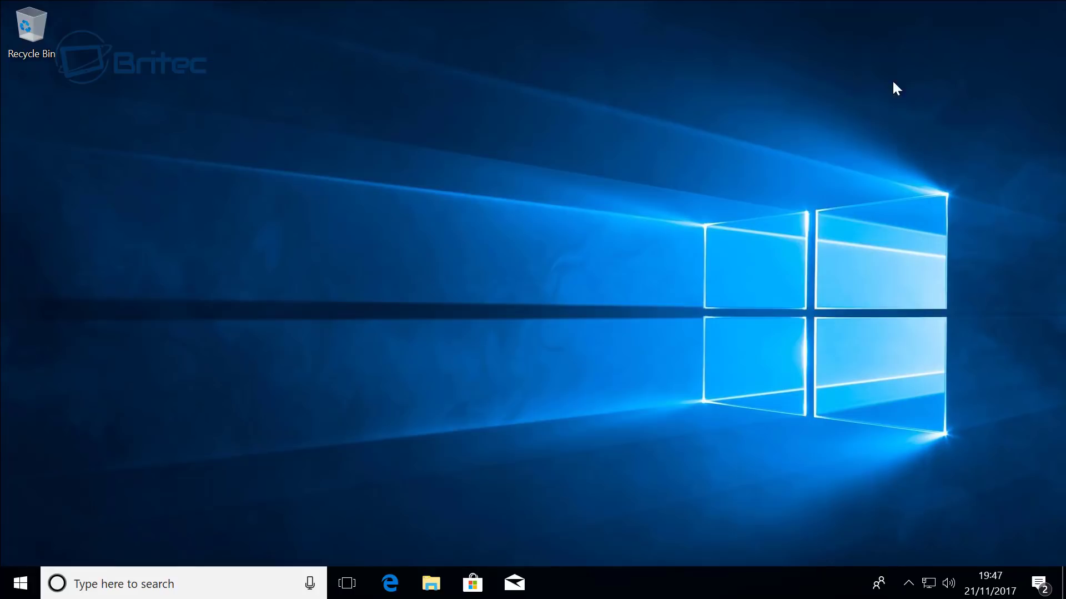
- Restart the PC, then check the taskbar search panel for Cortana and dismiss it
{"action": "left_click", "coordinate": [20, 583]}
{"action": "left_click", "coordinate": [20, 546]}
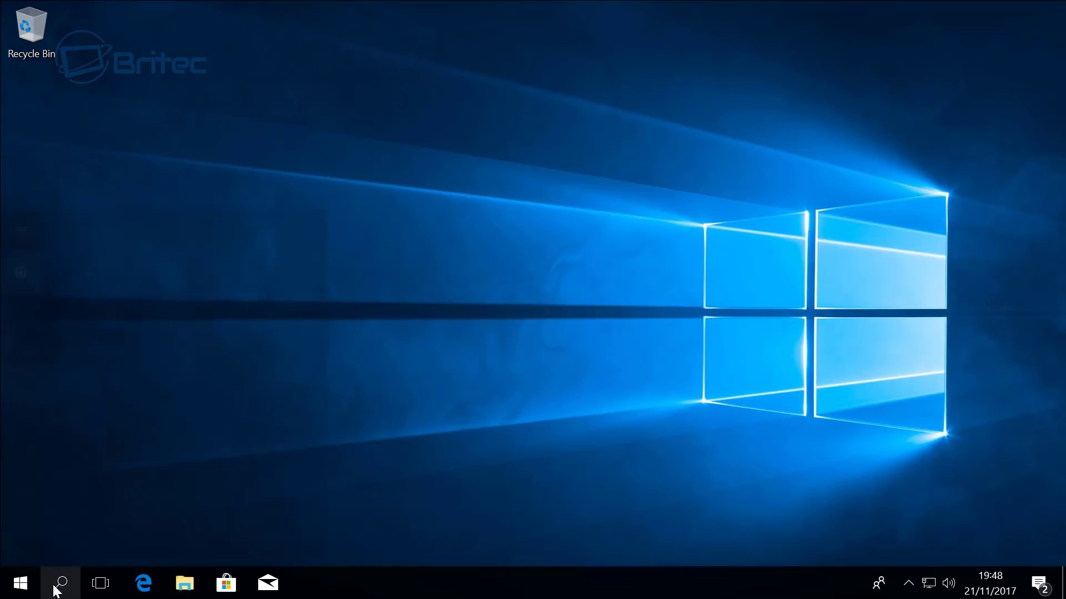
{"action": "left_click", "coordinate": [55, 586]}
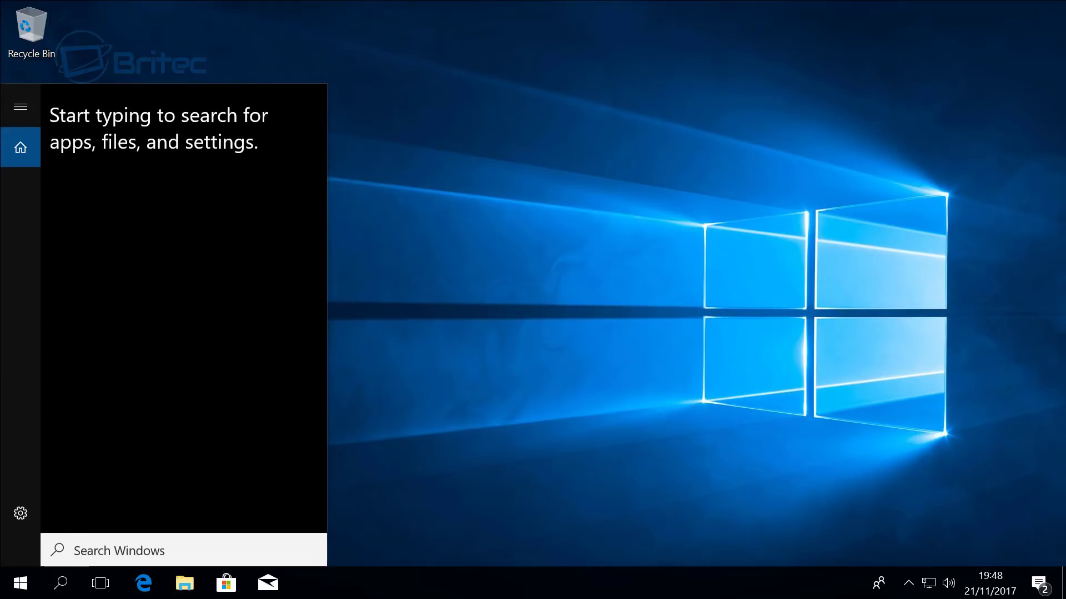
{"action": "left_click", "coordinate": [537, 367]}
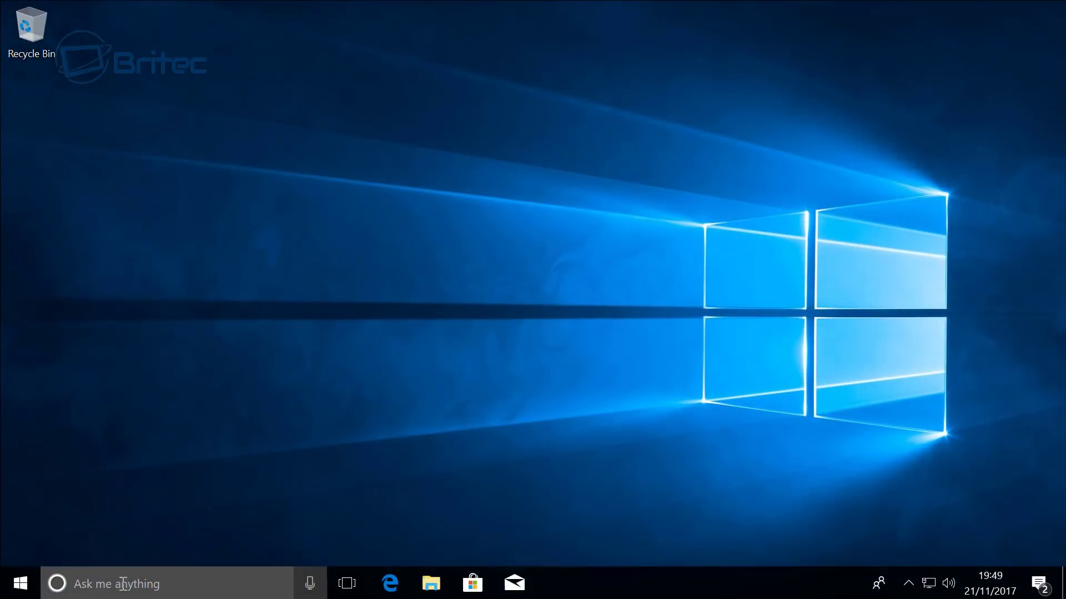
- Search for 'gpedit' and launch the Edit group policy best match
{"action": "left_click", "coordinate": [184, 581]}
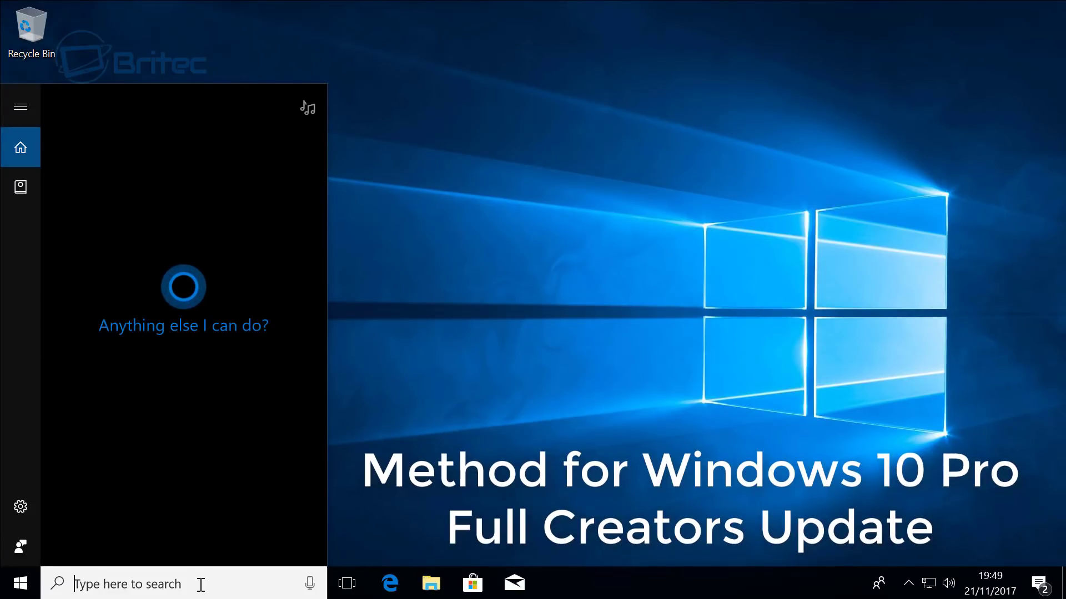
{"action": "type", "text": "gpedit"}
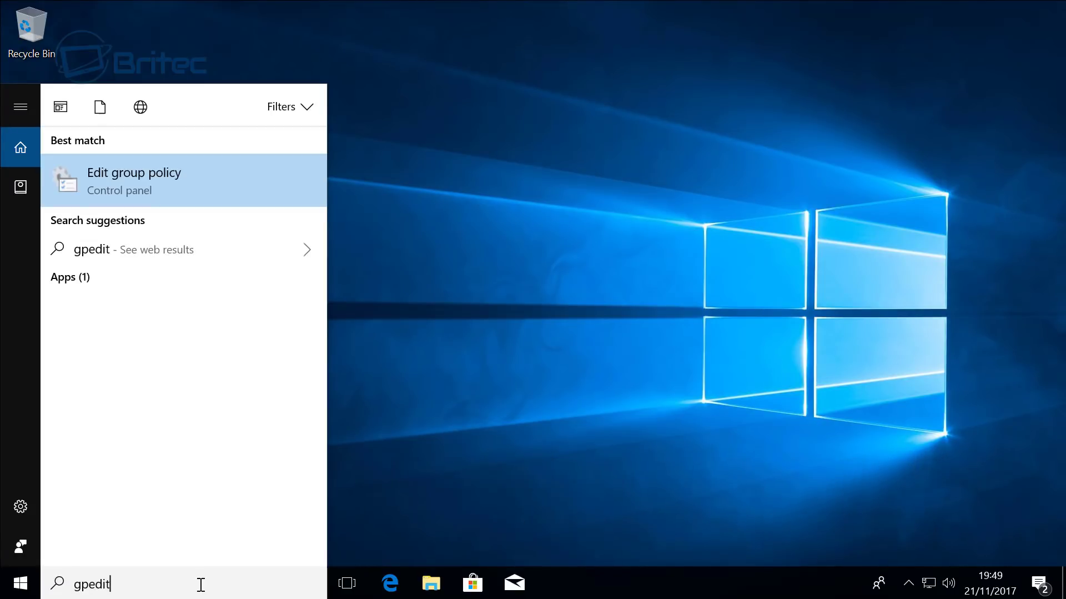
{"action": "left_click", "coordinate": [144, 180]}
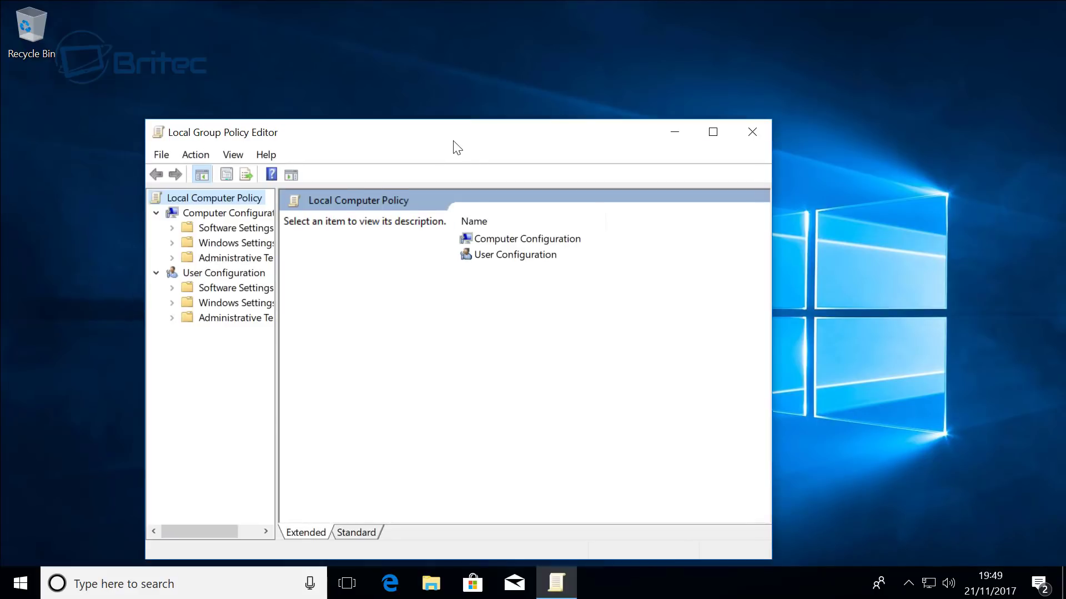
- Expand Computer Configuration > Administrative Templates > Windows Components, after repositioning the window and widening the tree
{"action": "left_click_drag", "start_coordinate": [456, 143], "coordinate": [541, 70]}
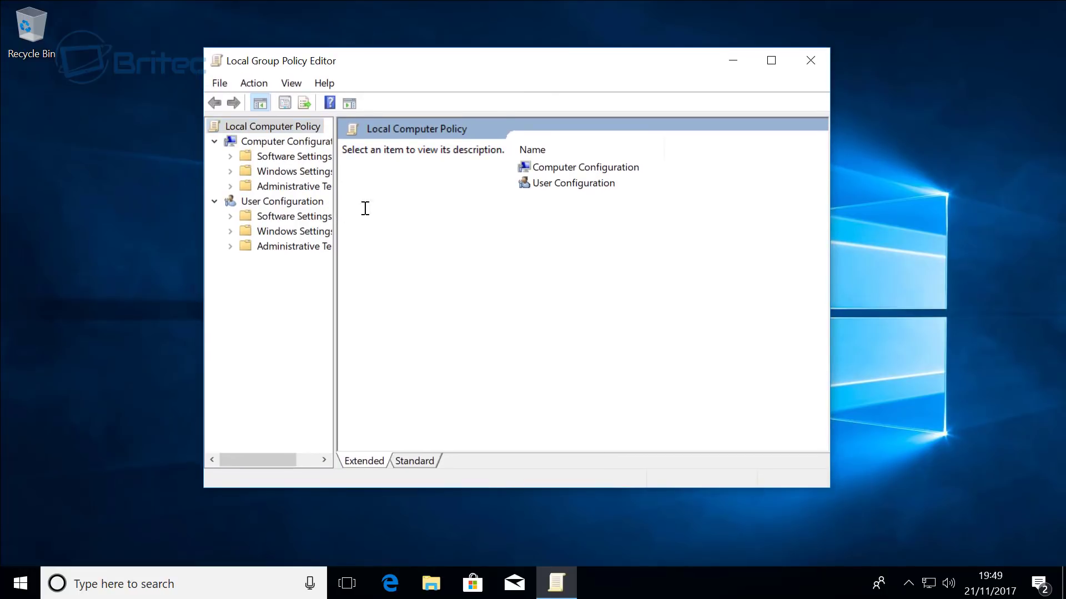
{"action": "left_click_drag", "start_coordinate": [336, 209], "coordinate": [396, 209]}
{"action": "left_click", "coordinate": [288, 142]}
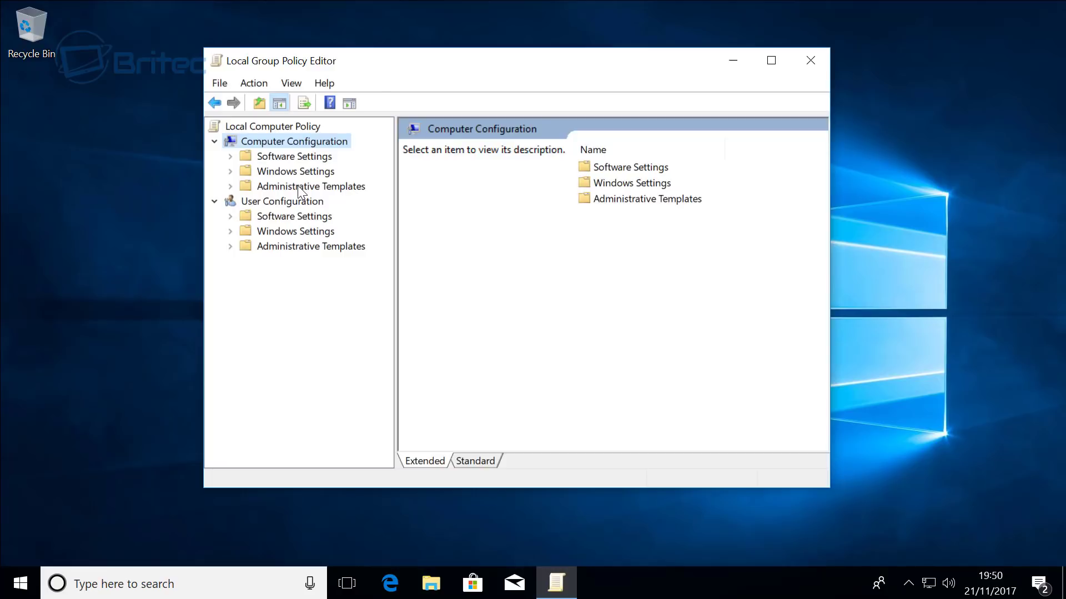
{"action": "left_click", "coordinate": [289, 186]}
{"action": "left_click", "coordinate": [230, 187]}
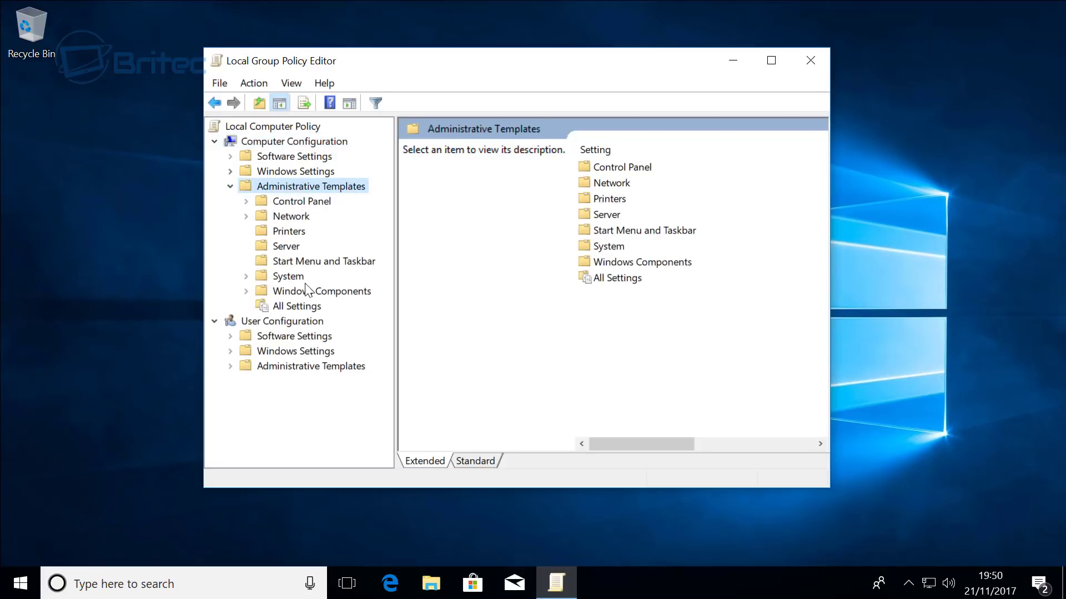
{"action": "left_click", "coordinate": [275, 293]}
{"action": "double_click", "coordinate": [274, 294]}
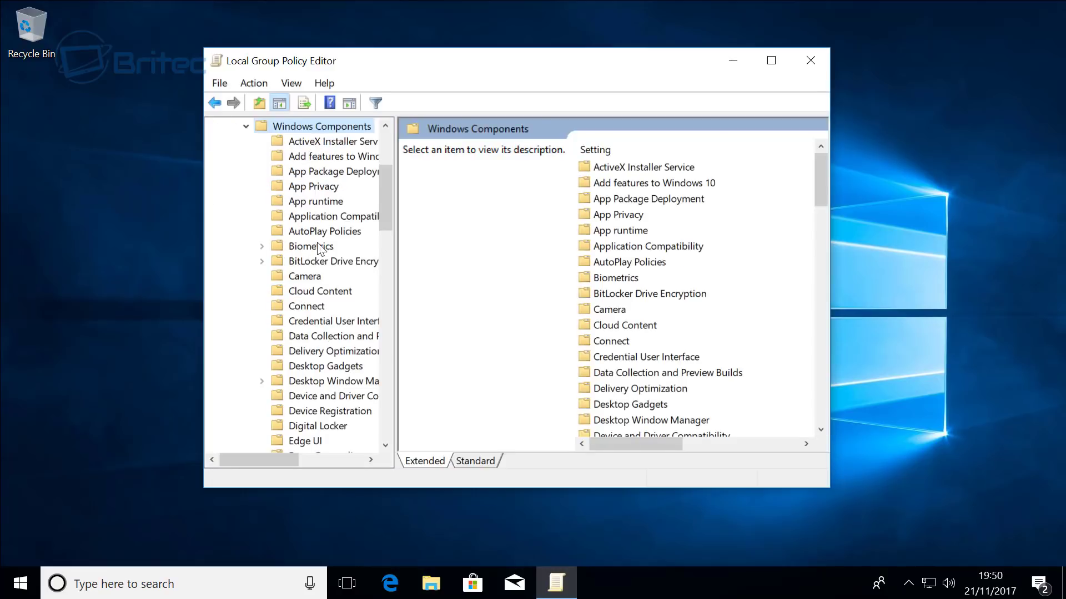
{"action": "scroll", "coordinate": [310, 383], "scroll_direction": "down", "scroll_amount": 12}
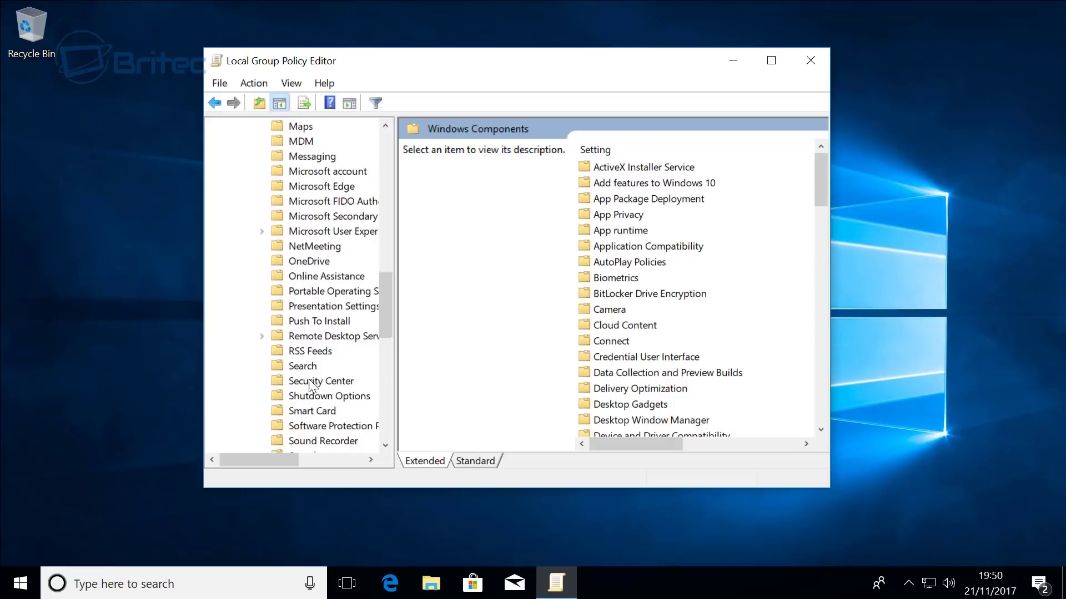
{"action": "scroll", "coordinate": [311, 383], "scroll_direction": "down", "scroll_amount": 3}
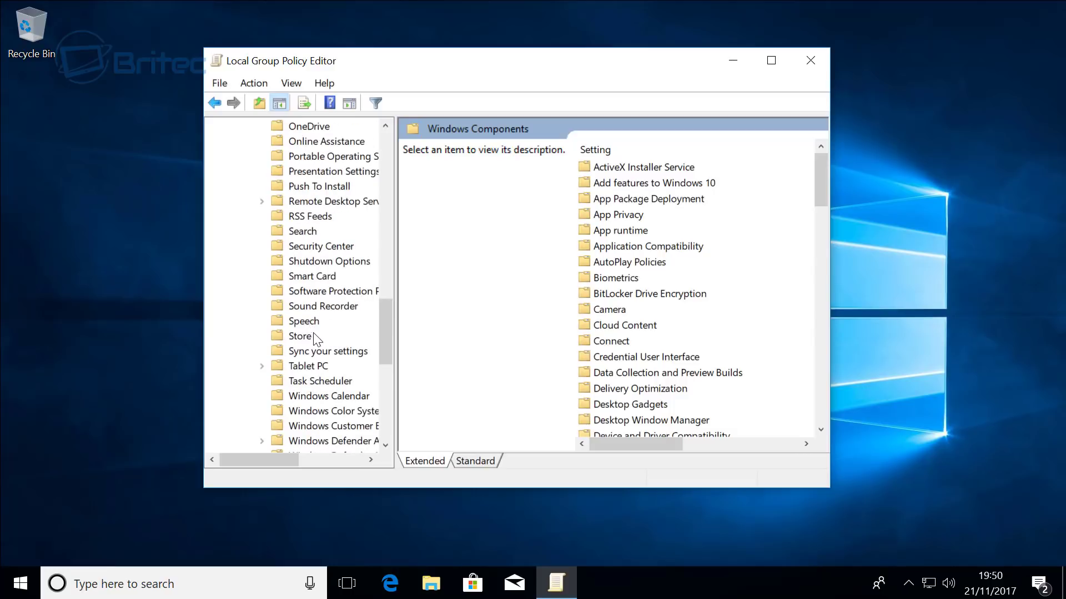
- Open the Search policies and set Allow Cortana to Disabled
{"action": "left_click", "coordinate": [305, 231]}
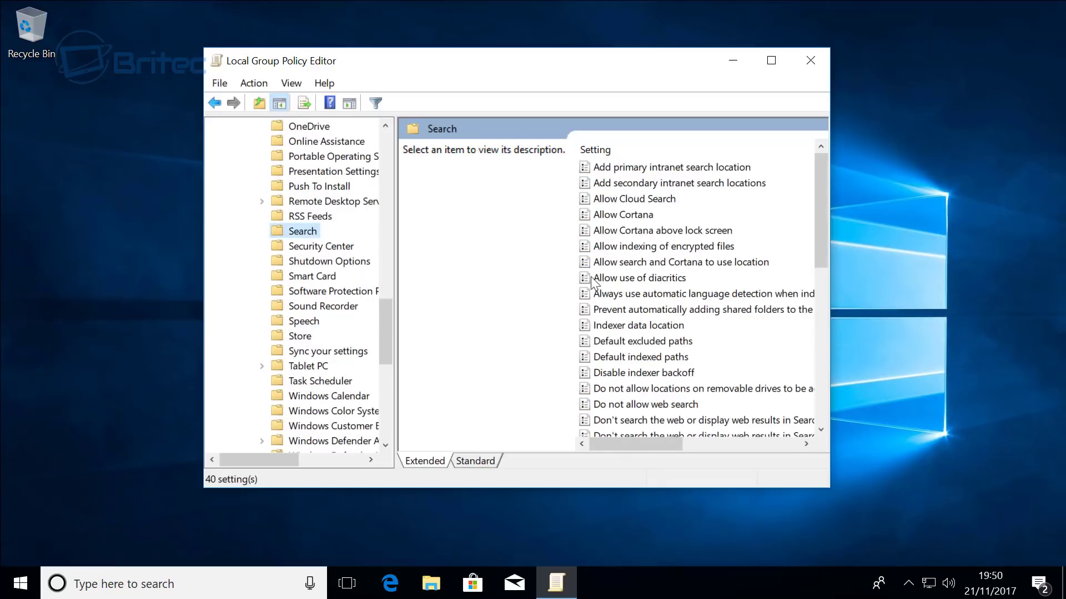
{"action": "double_click", "coordinate": [615, 215]}
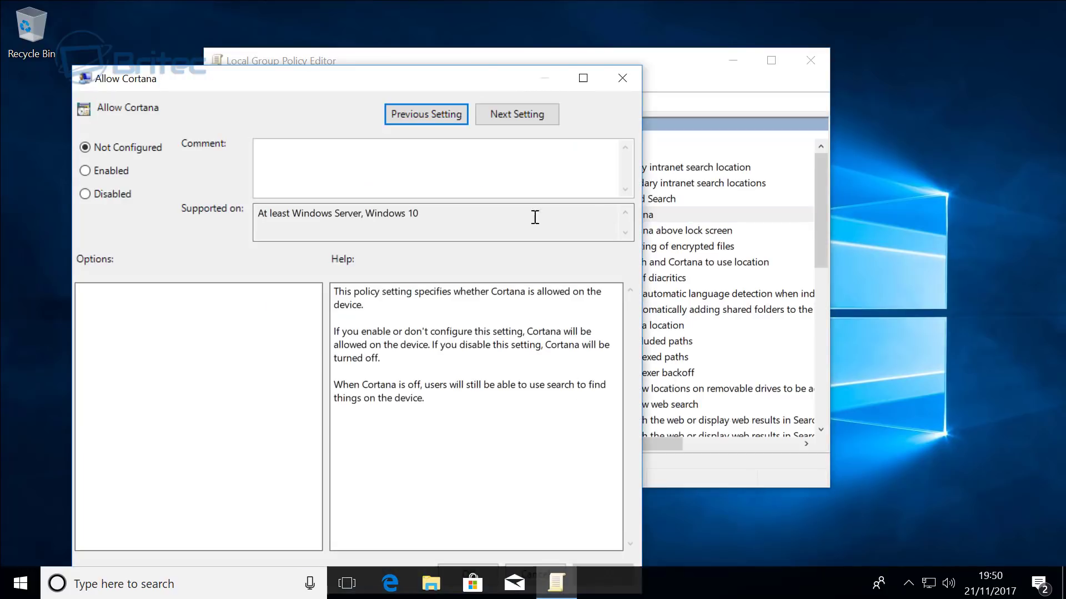
{"action": "left_click_drag", "start_coordinate": [332, 87], "coordinate": [492, 31]}
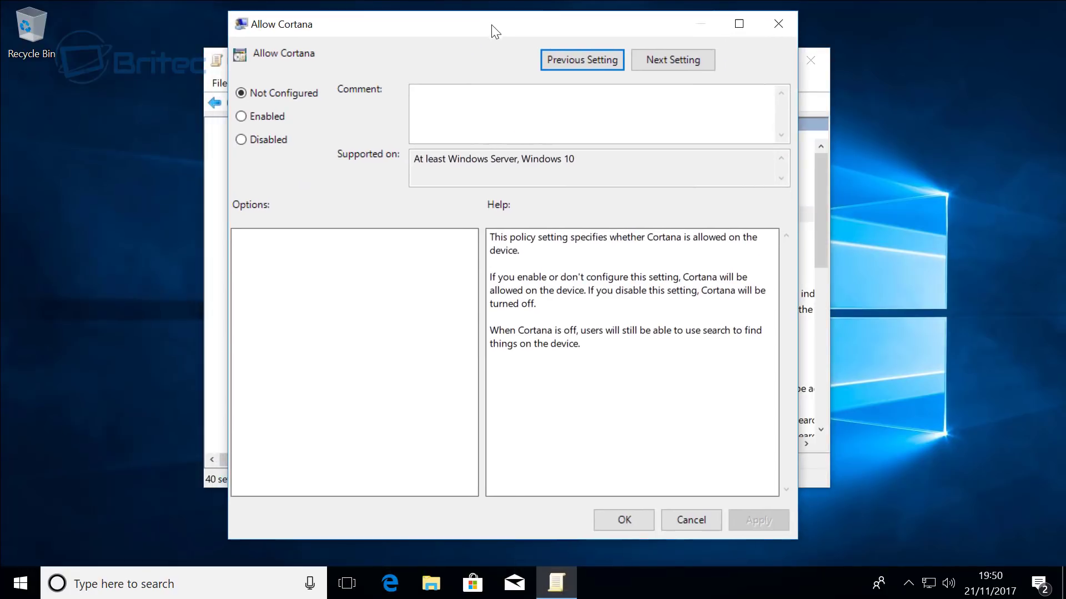
{"action": "left_click", "coordinate": [273, 140]}
{"action": "left_click", "coordinate": [616, 519]}
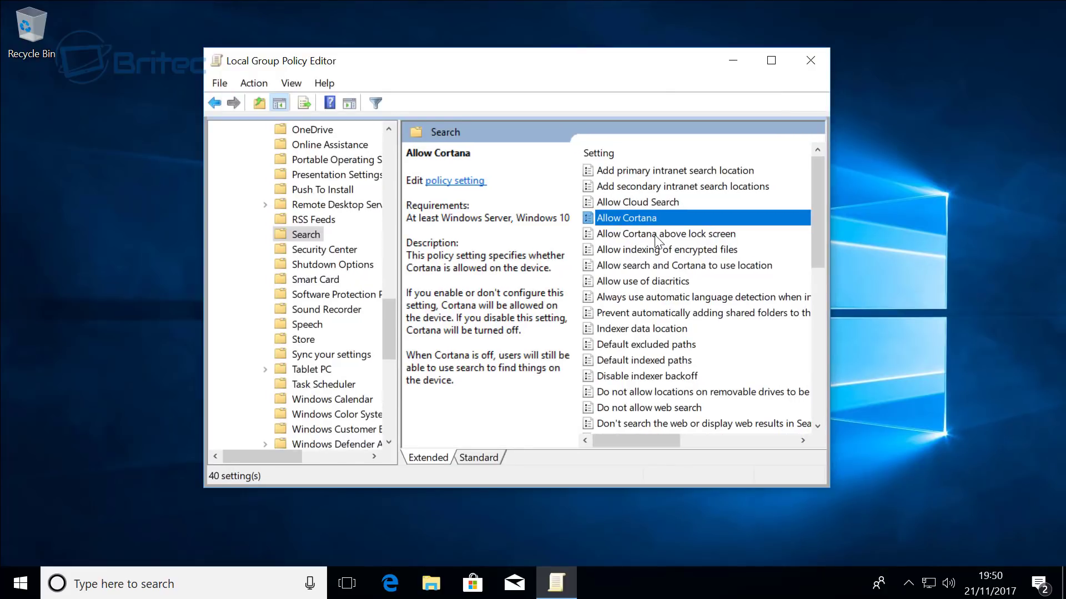
- Set Allow Cortana above lock screen to Disabled
{"action": "left_click", "coordinate": [655, 236]}
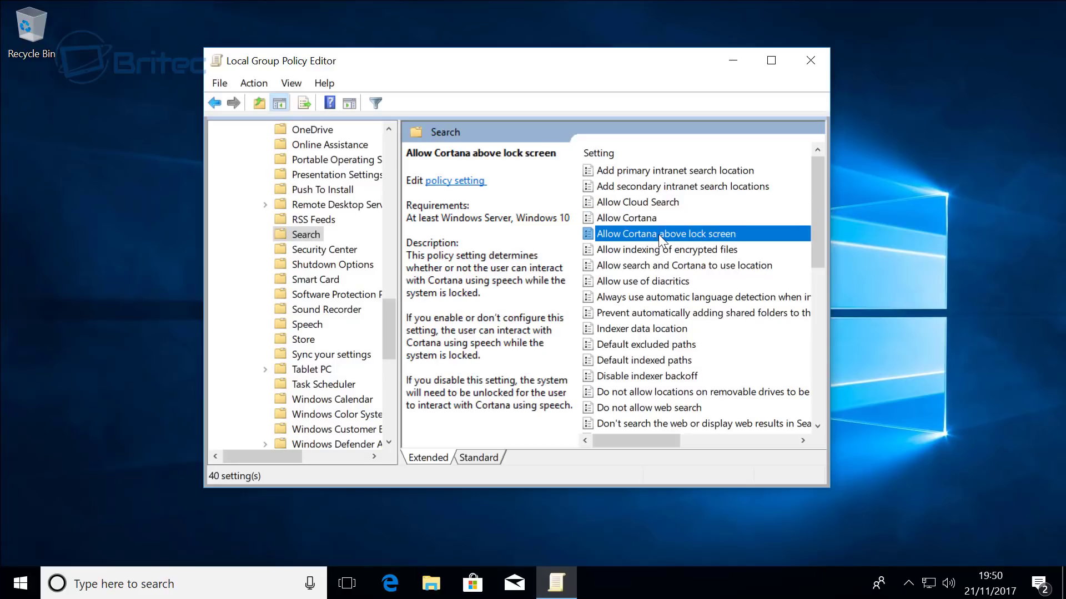
{"action": "double_click", "coordinate": [648, 237]}
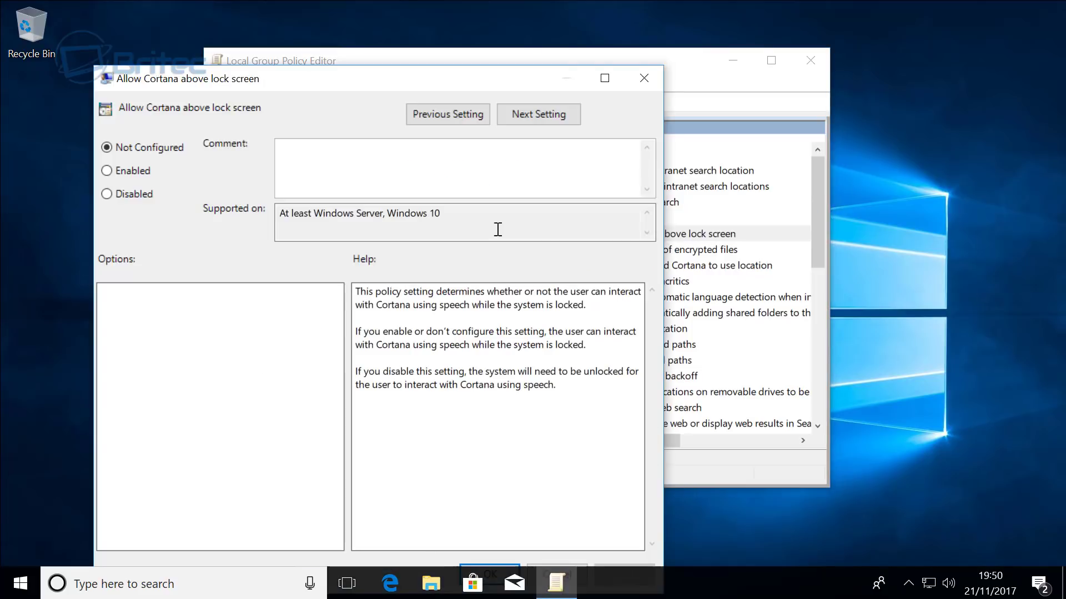
{"action": "left_click_drag", "start_coordinate": [348, 86], "coordinate": [408, 45]}
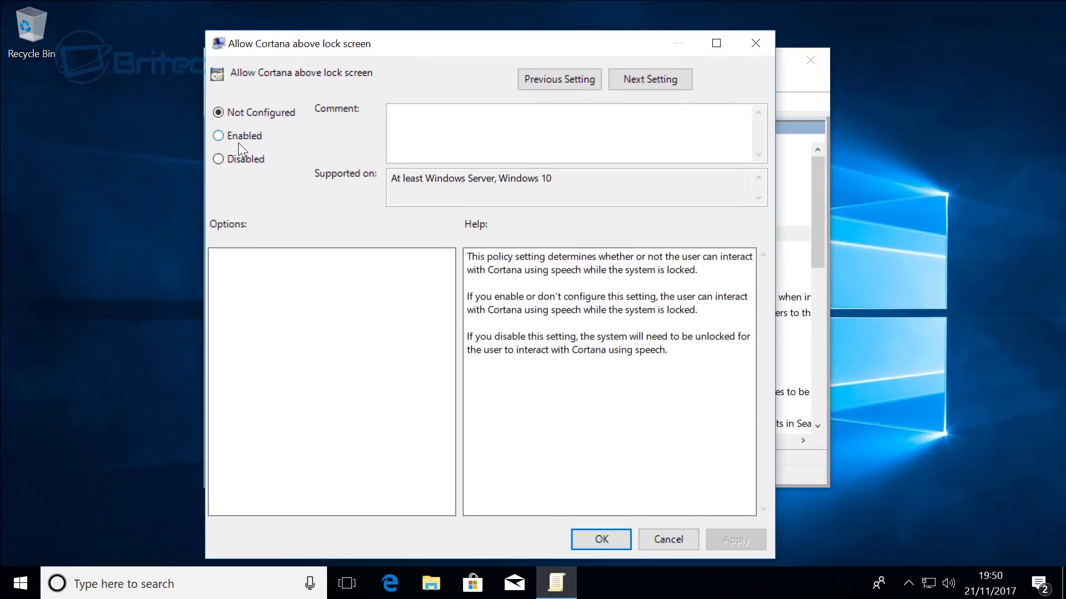
{"action": "left_click", "coordinate": [218, 159]}
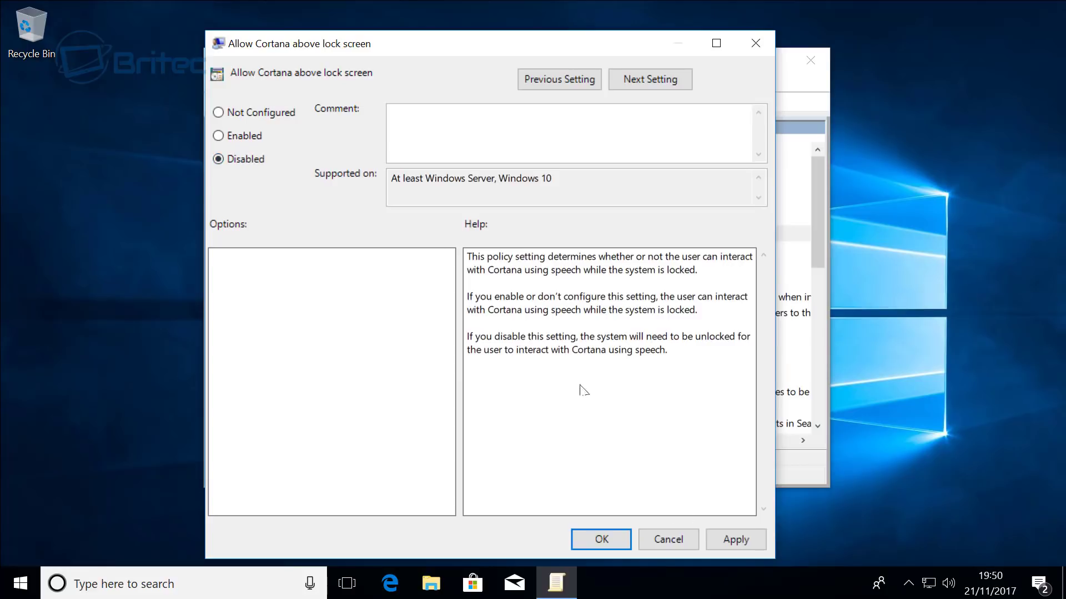
{"action": "left_click", "coordinate": [754, 546]}
{"action": "left_click", "coordinate": [601, 540]}
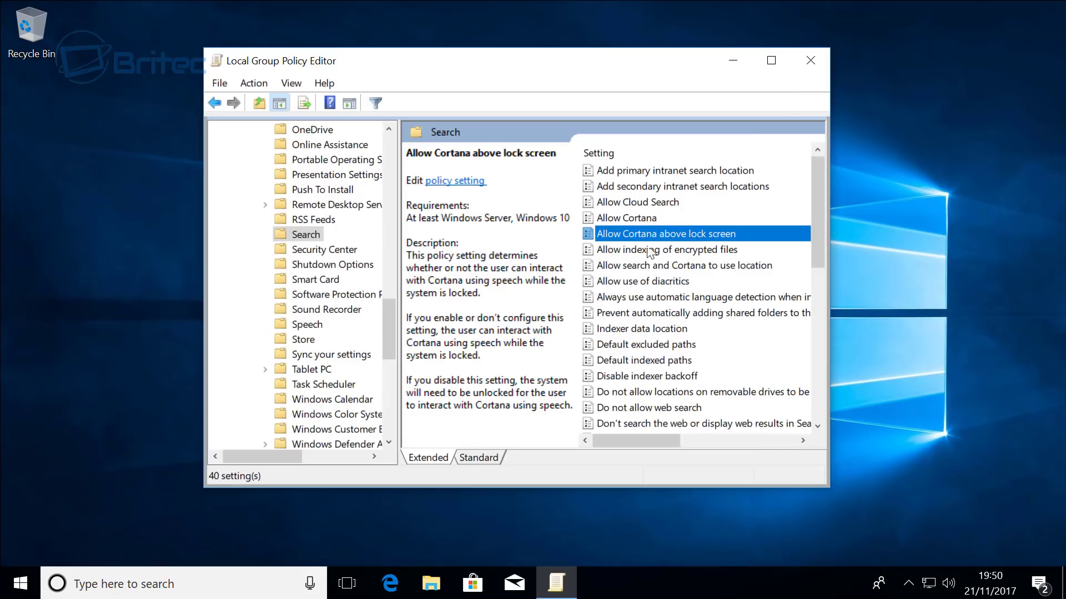
- Set Allow search and Cortana to use location to Disabled
{"action": "double_click", "coordinate": [654, 267]}
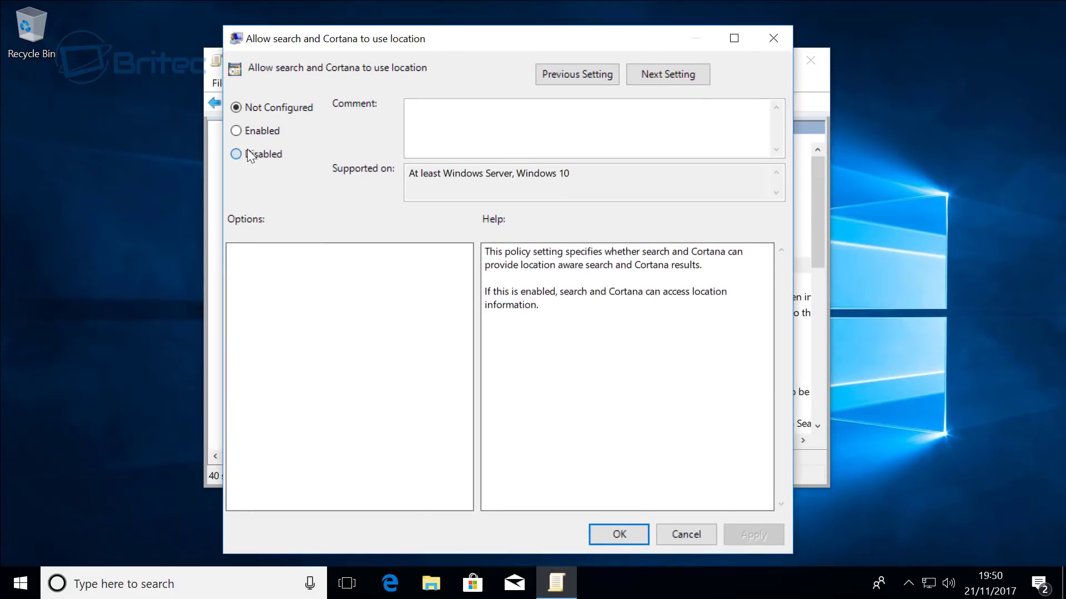
{"action": "left_click", "coordinate": [248, 152]}
{"action": "left_click", "coordinate": [614, 534]}
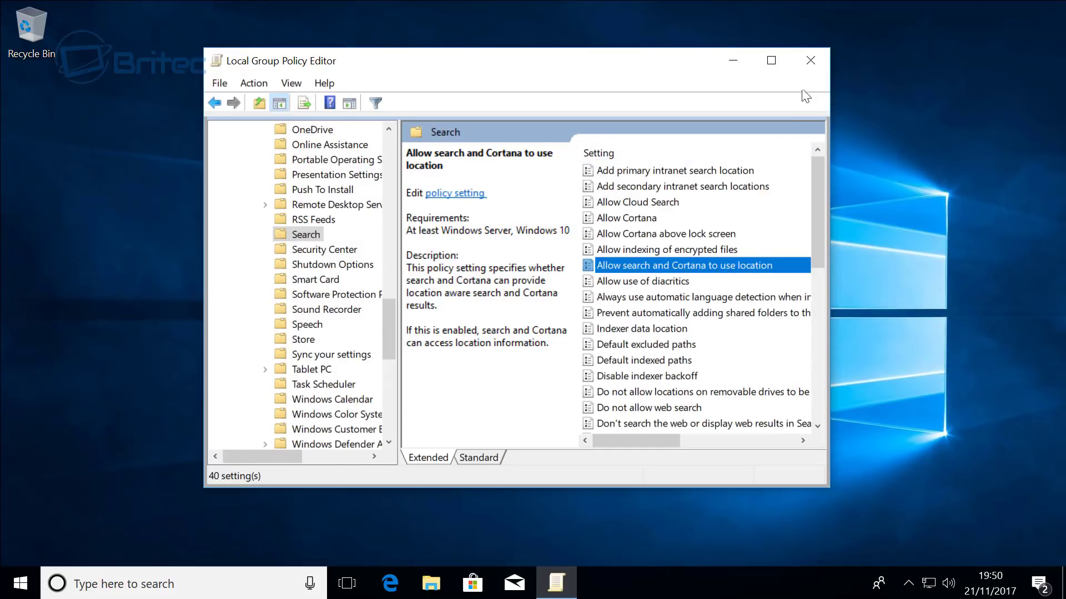
- Close Group Policy Editor, subscribe to Britec09 on YouTube, and enable all-video notifications
{"action": "left_click", "coordinate": [810, 60]}
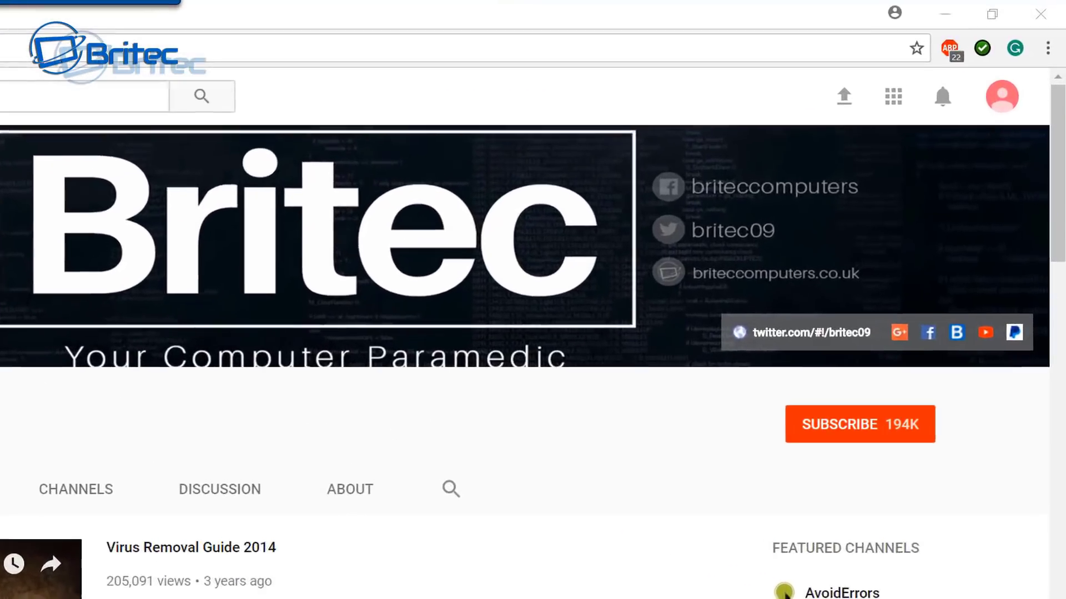
{"action": "left_click", "coordinate": [857, 435]}
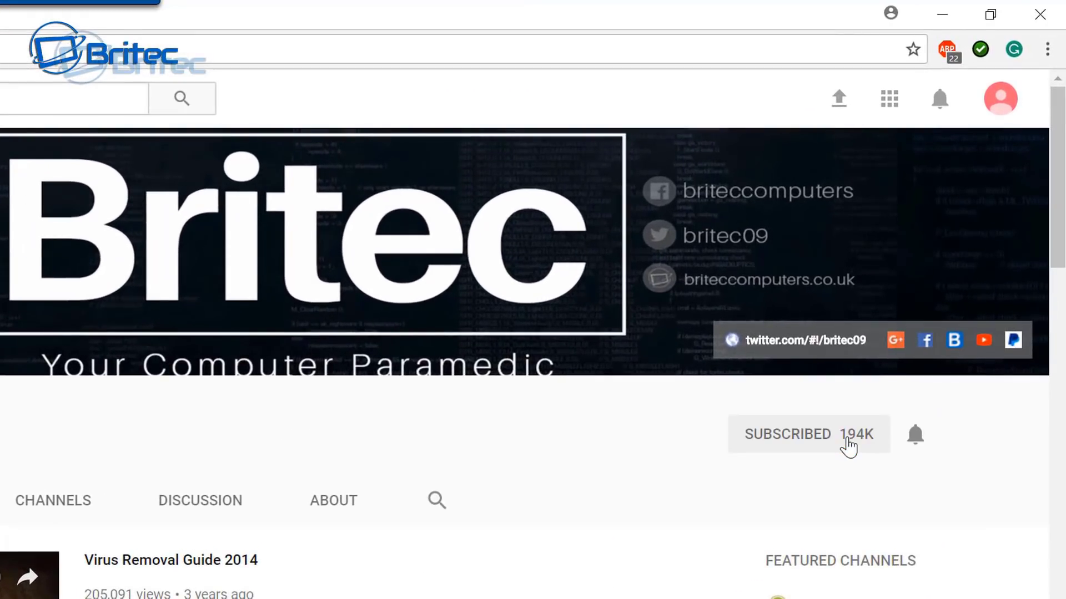
{"action": "left_click", "coordinate": [916, 441]}
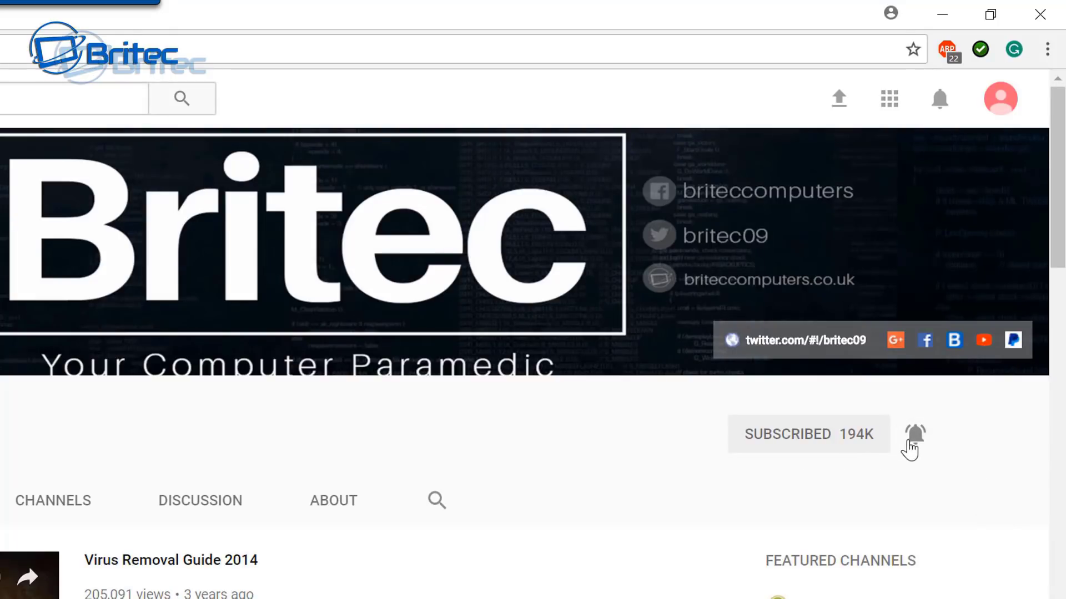